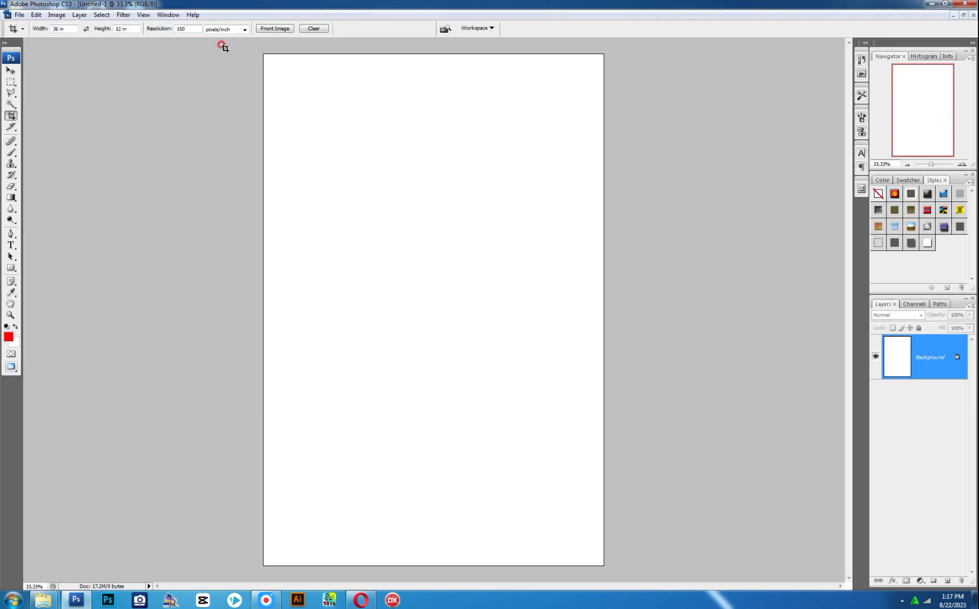
Crop the blank canvas to 36 in wide by 12 in high at 150 pixels/inch
{"action": "left_click_drag", "start_coordinate": [220, 43], "coordinate": [945, 525]}
{"action": "key", "text": "Return"}
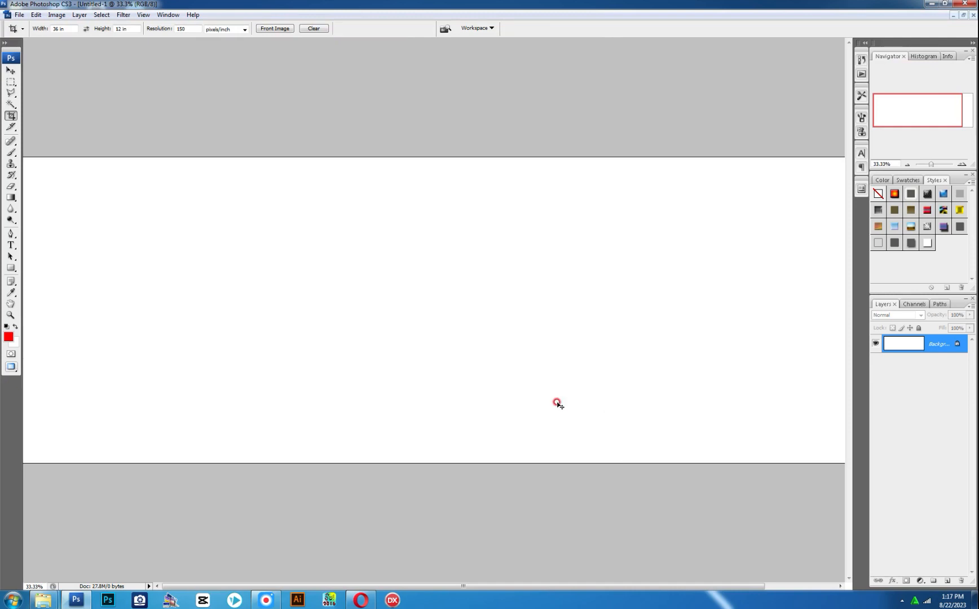
Show the document in a floating window and duplicate it under the default copy name
{"action": "key", "text": "ctrl+minus"}
{"action": "key", "text": "shift+f"}
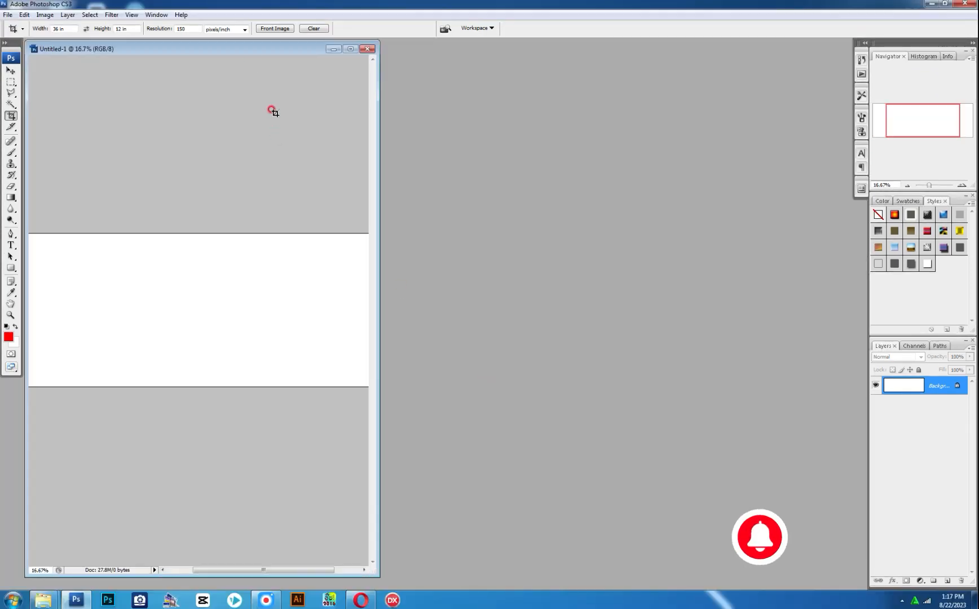
{"action": "right_click", "coordinate": [249, 49]}
{"action": "left_click", "coordinate": [265, 58]}
{"action": "key", "text": "Return"}
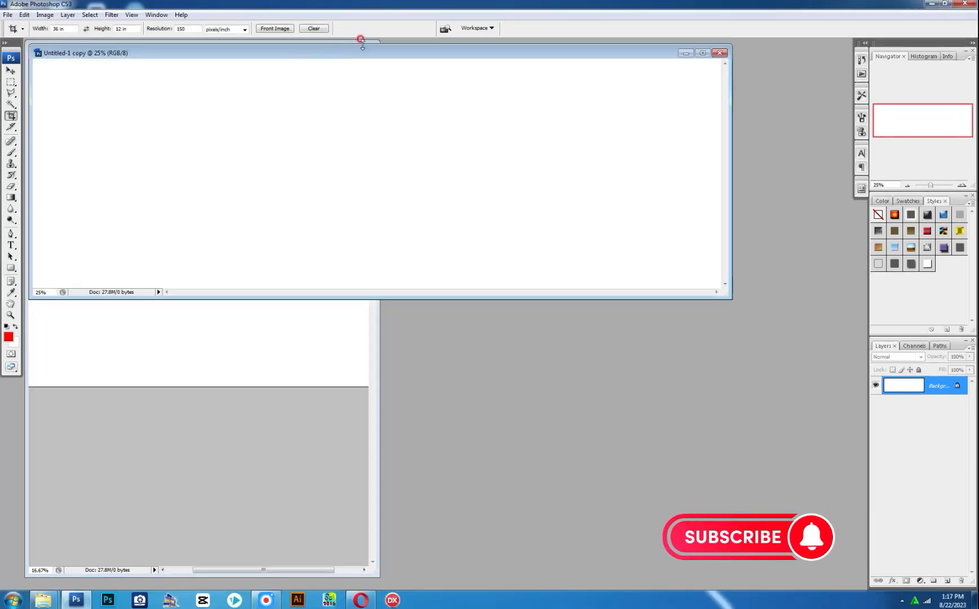
Close the original blank document and display the copy in full-screen mode
{"action": "left_click", "coordinate": [347, 41]}
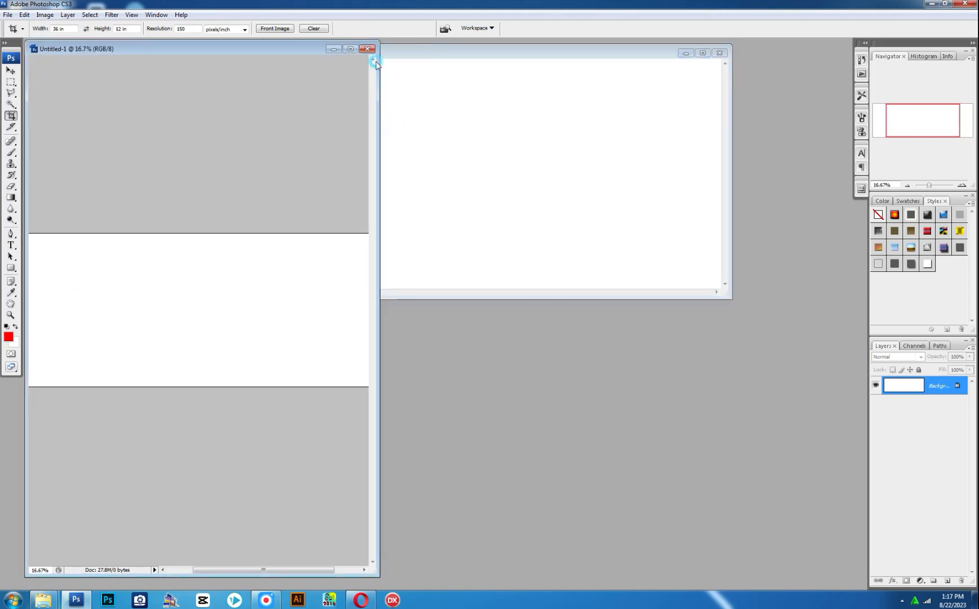
{"action": "left_click", "coordinate": [367, 48]}
{"action": "left_click", "coordinate": [490, 221]}
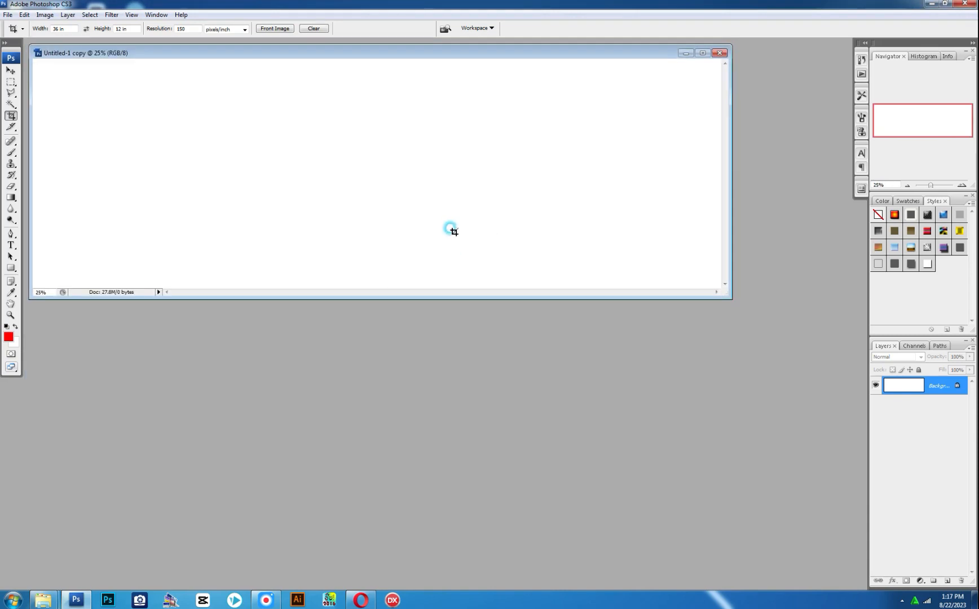
{"action": "key", "text": "f"}
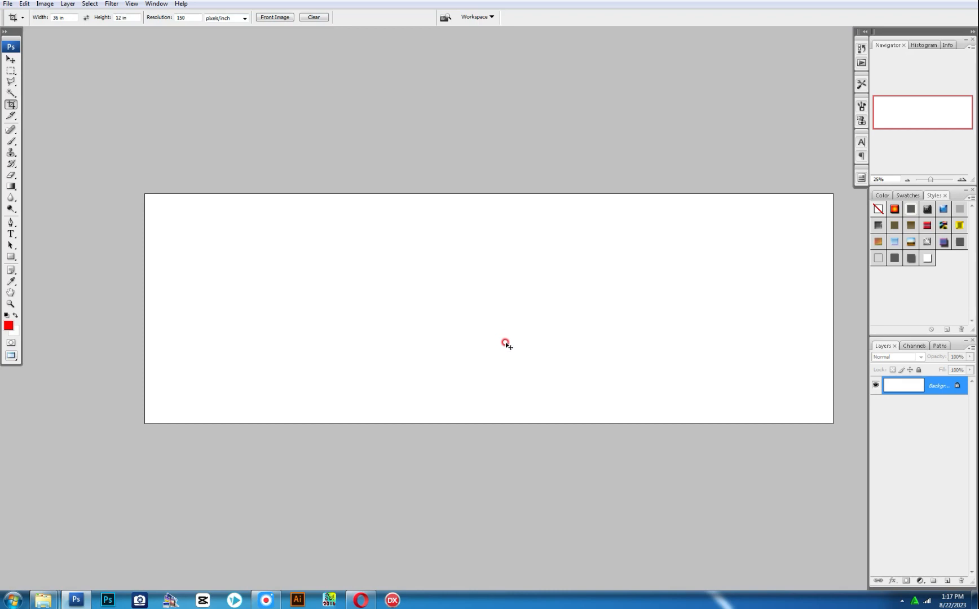
Place a vertical guide at the 18-inch centre of the canvas, showing the rulers only while positioning it
{"action": "key", "text": "ctrl+r"}
{"action": "key", "text": "v"}
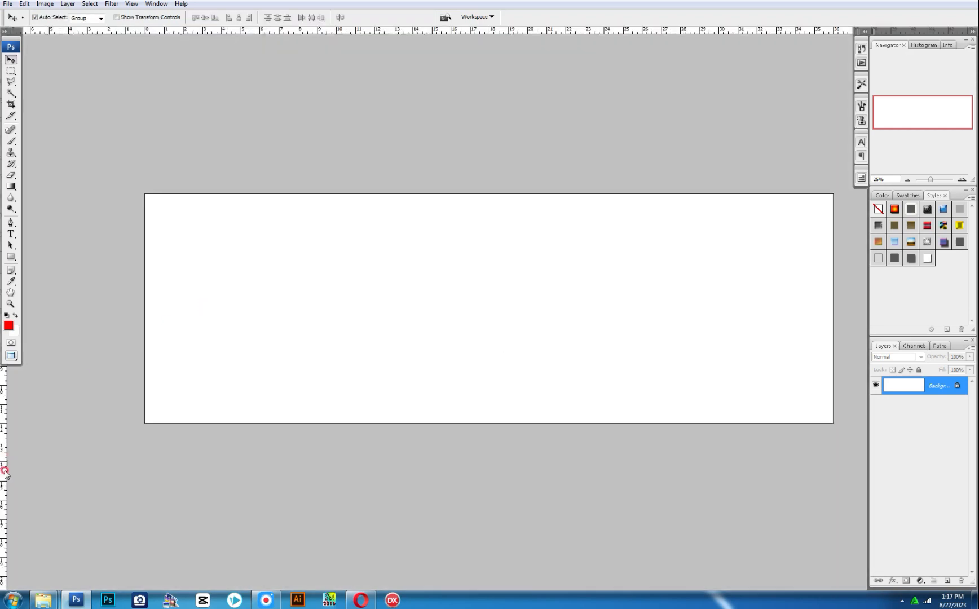
{"action": "left_click_drag", "start_coordinate": [393, 455], "coordinate": [489, 469]}
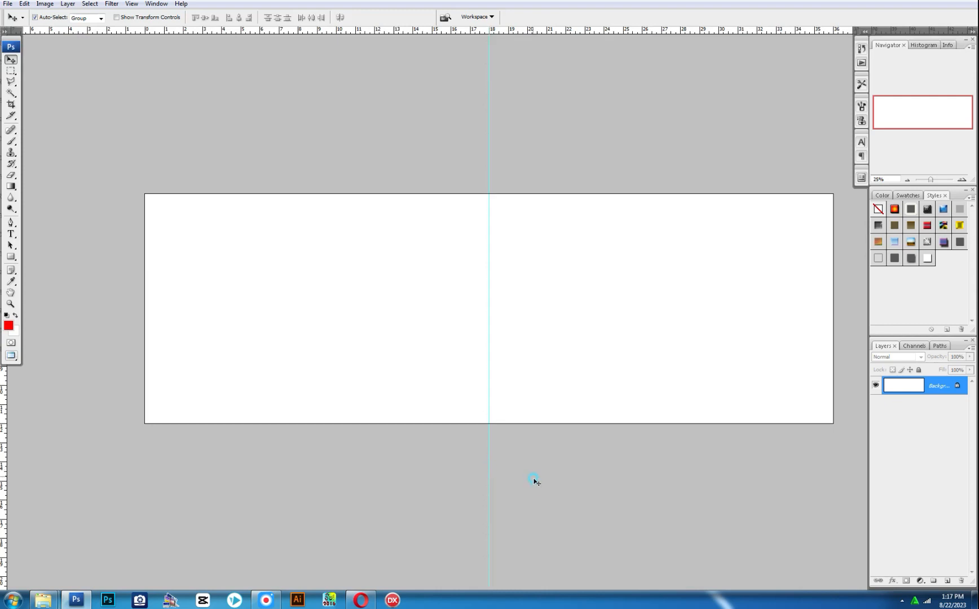
{"action": "left_click", "coordinate": [500, 460]}
{"action": "key", "text": "ctrl+r"}
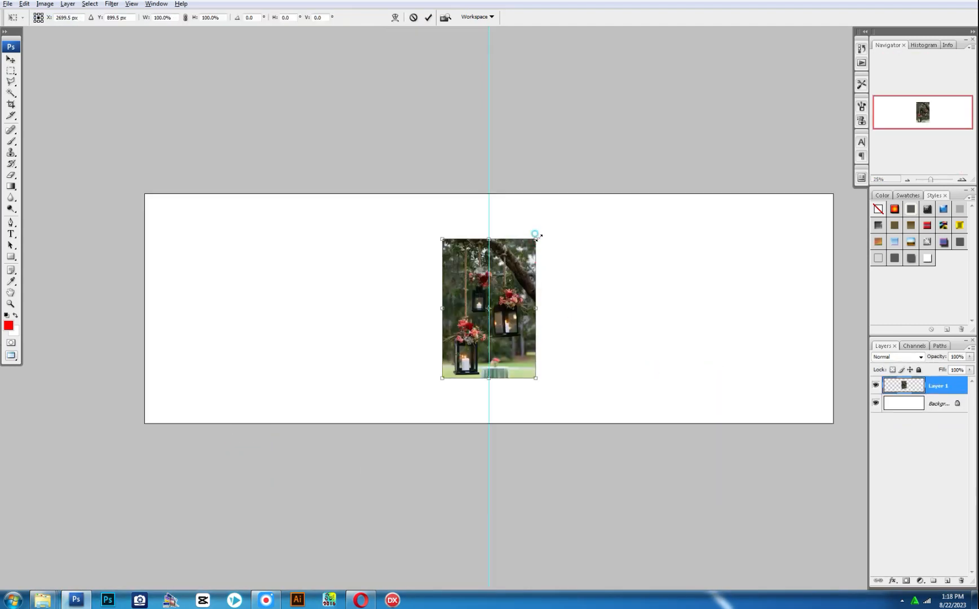
Enlarge the lantern photo to slightly more than the canvas height and place it at the right end of the canvas
{"action": "left_click_drag", "start_coordinate": [535, 235], "coordinate": [597, 197]}
{"action": "left_click_drag", "start_coordinate": [579, 361], "coordinate": [608, 346]}
{"action": "key", "text": "Return"}
Flip the copy of the lantern photo horizontally so that it mirrors the one beside it
{"action": "key", "text": "ctrl+t"}
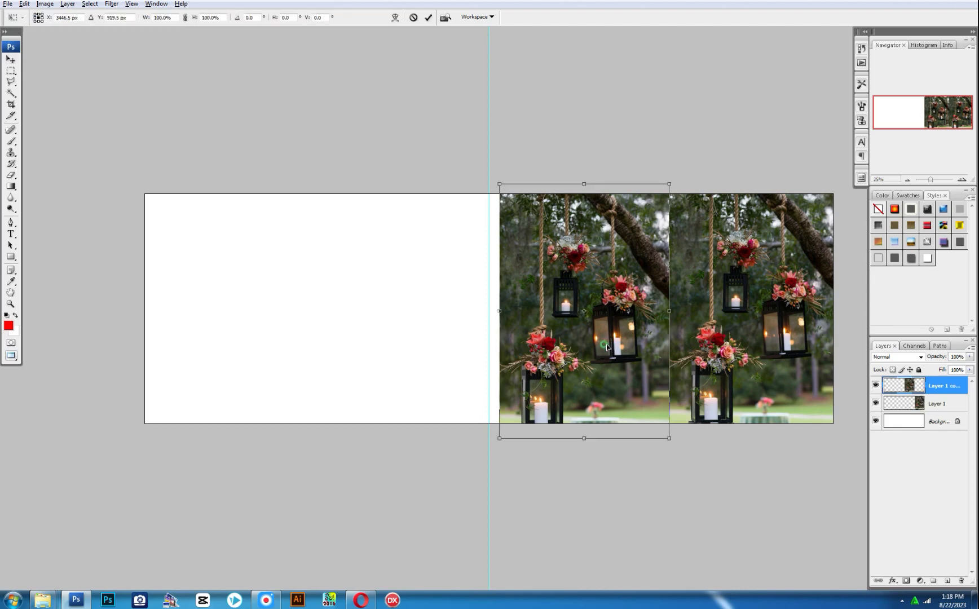
{"action": "right_click", "coordinate": [607, 347]}
{"action": "left_click", "coordinate": [631, 478]}
{"action": "key", "text": "Return"}
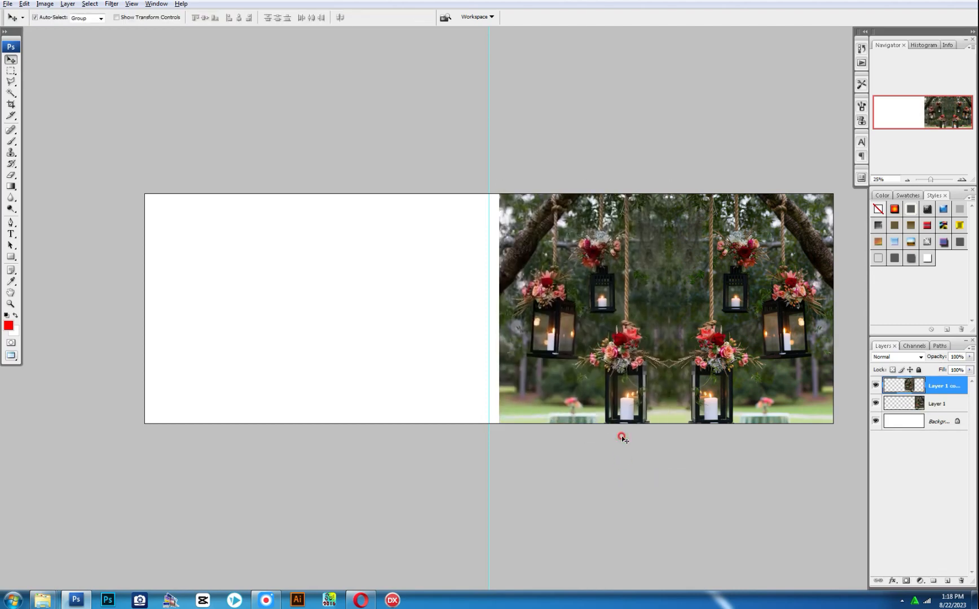
Merge the two mirrored lantern photos and stretch the result leftward across the full canvas width
{"action": "key", "text": "ctrl+e"}
{"action": "key", "text": "ctrl+t"}
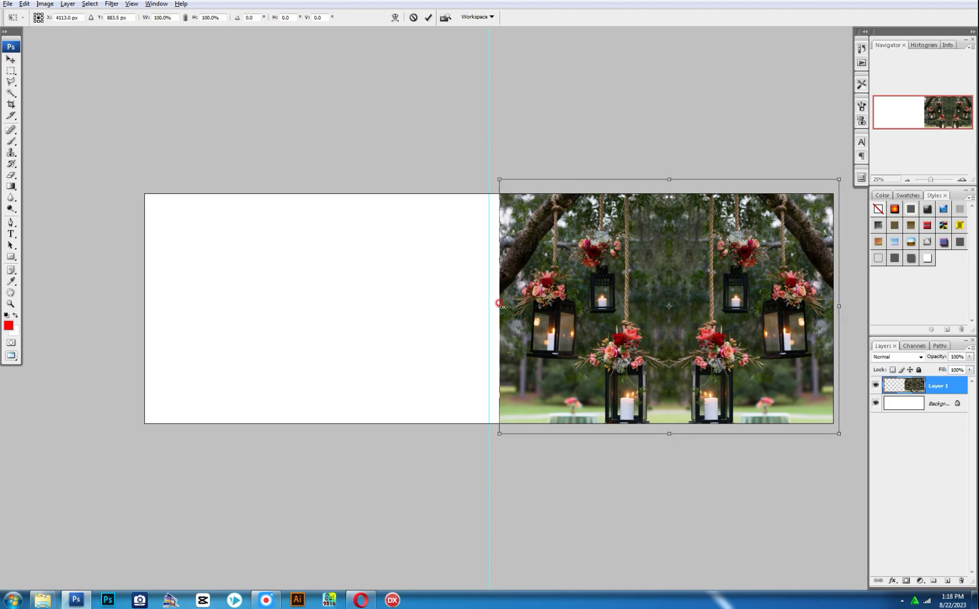
{"action": "left_click_drag", "start_coordinate": [500, 304], "coordinate": [138, 303]}
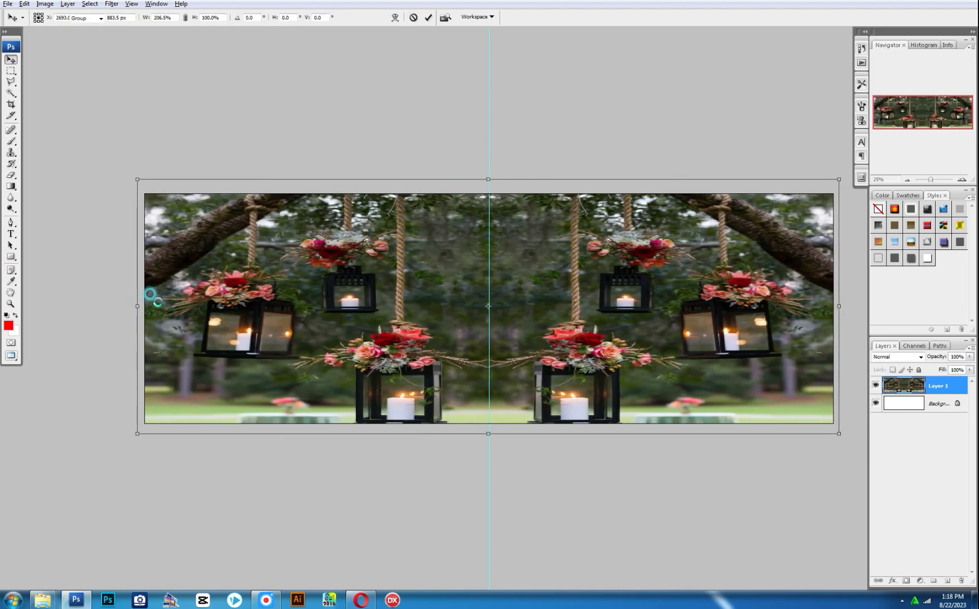
{"action": "key", "text": "Return"}
Blur the lantern image by reapplying the last filter and merge it into the background layer
{"action": "key", "text": "ctrl+f"}
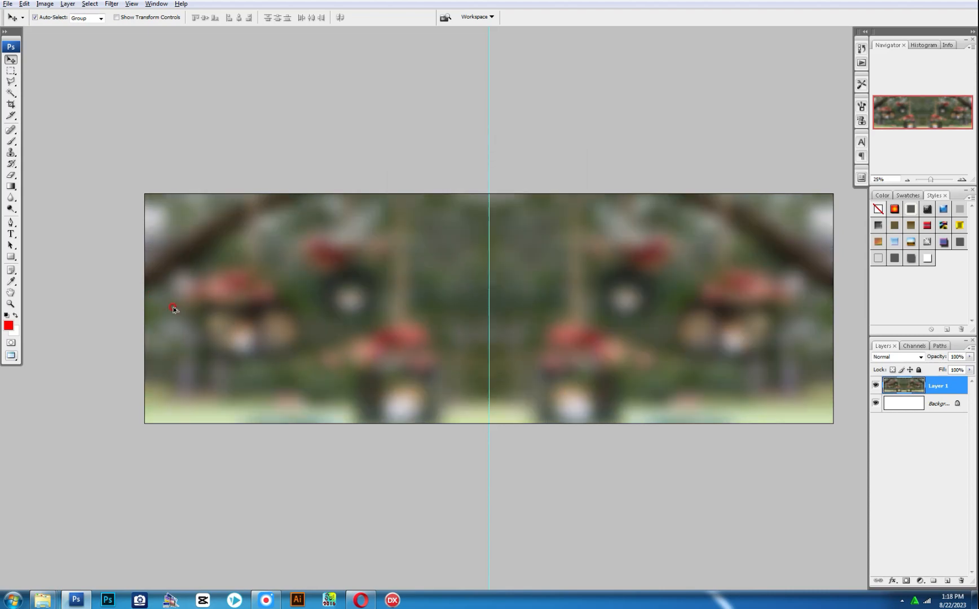
{"action": "key", "text": "ctrl+e"}
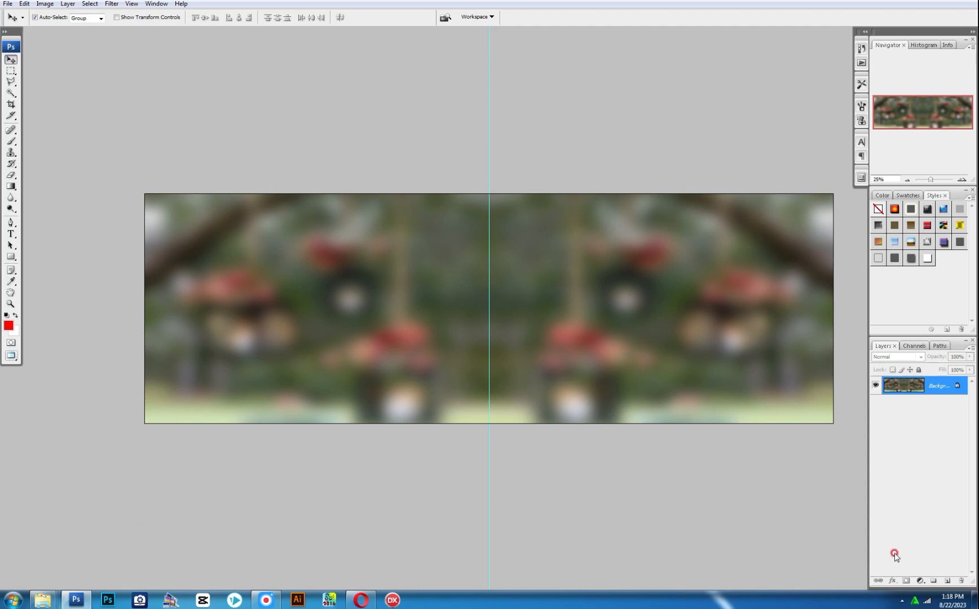
Add a new layer and fill a square selection on the left half of the canvas with white
{"action": "left_click", "coordinate": [944, 579]}
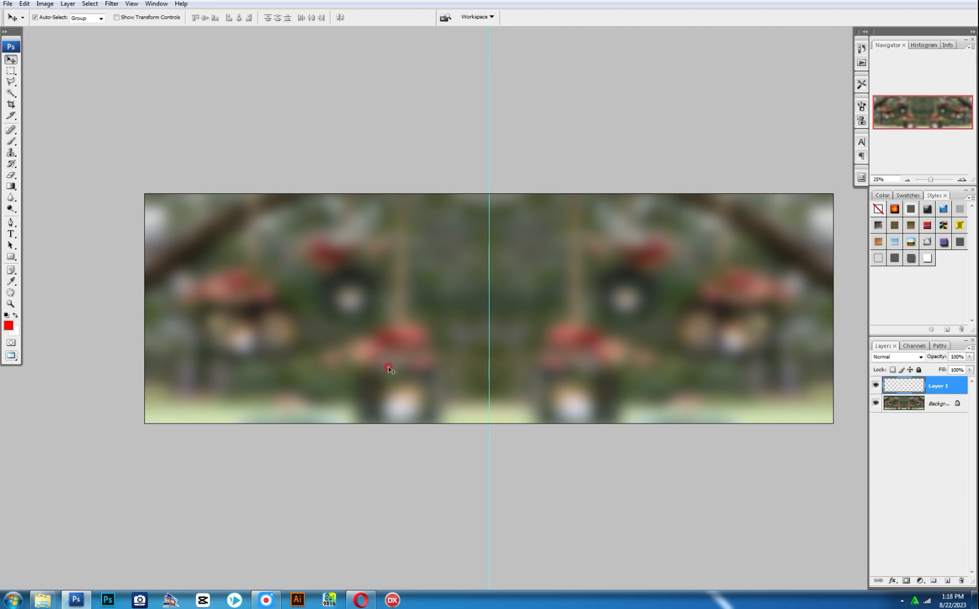
{"action": "key", "text": "m"}
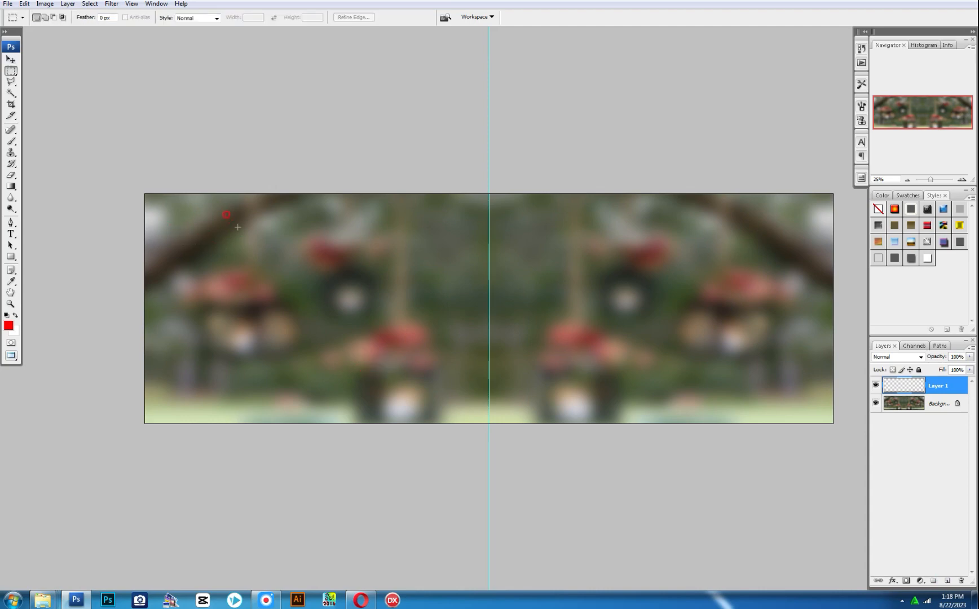
{"action": "left_click_drag", "start_coordinate": [245, 247], "coordinate": [321, 308]}
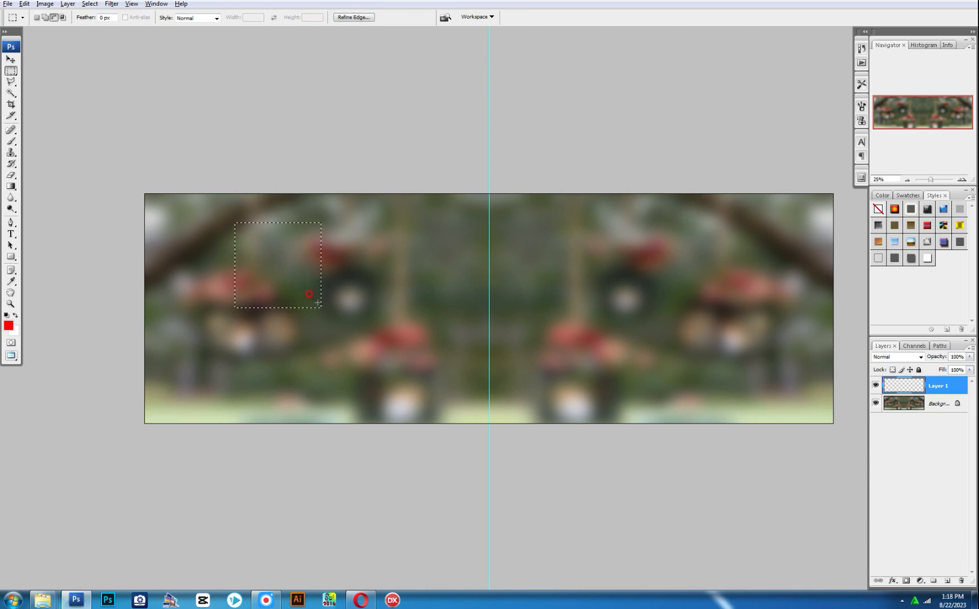
{"action": "key", "text": "alt+BackSpace"}
{"action": "key", "text": "ctrl+BackSpace"}
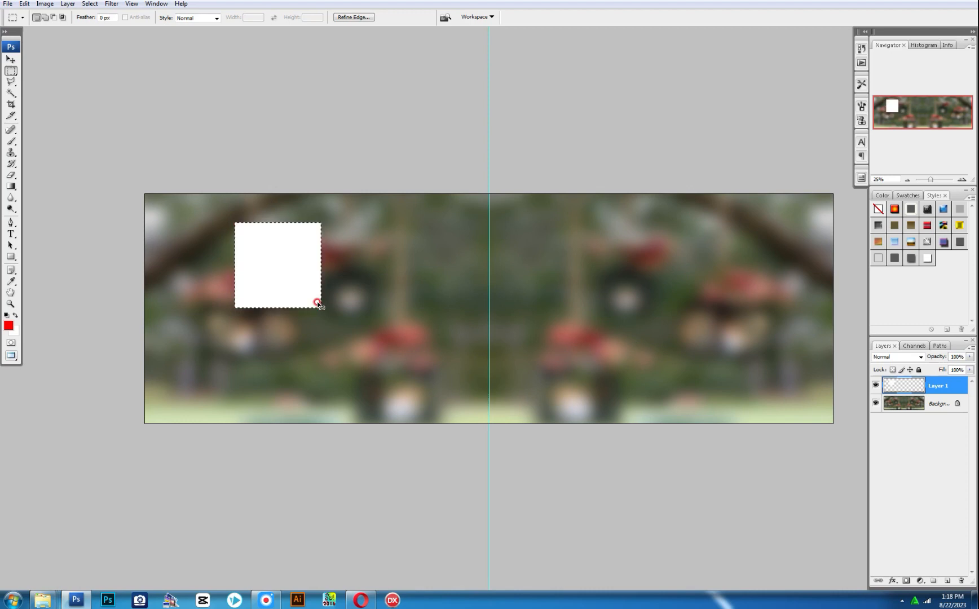
Deselect the white square, move it just left of the centre guide near the upper edge, and enlarge it slightly
{"action": "left_click", "coordinate": [292, 319]}
{"action": "key", "text": "v"}
{"action": "left_click_drag", "start_coordinate": [286, 274], "coordinate": [443, 257]}
{"action": "key", "text": "ctrl+t"}
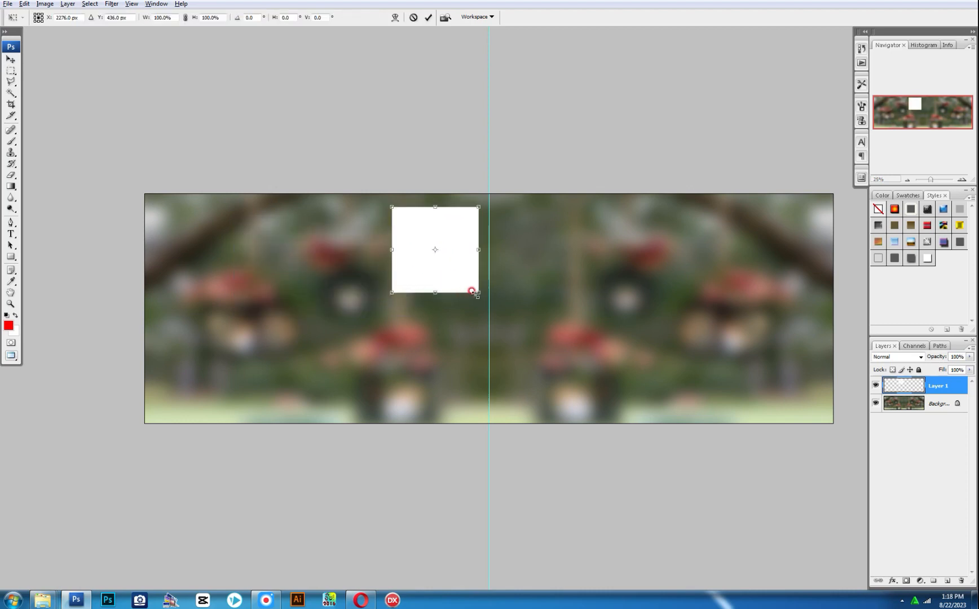
{"action": "left_click_drag", "start_coordinate": [478, 292], "coordinate": [463, 402]}
{"action": "key", "text": "Return"}
Arrange two copies of the white square diagonally down to the left so the three form overlapping stair steps
{"action": "left_click_drag", "start_coordinate": [390, 311], "coordinate": [388, 287]}
{"action": "left_click_drag", "start_coordinate": [463, 347], "coordinate": [311, 356]}
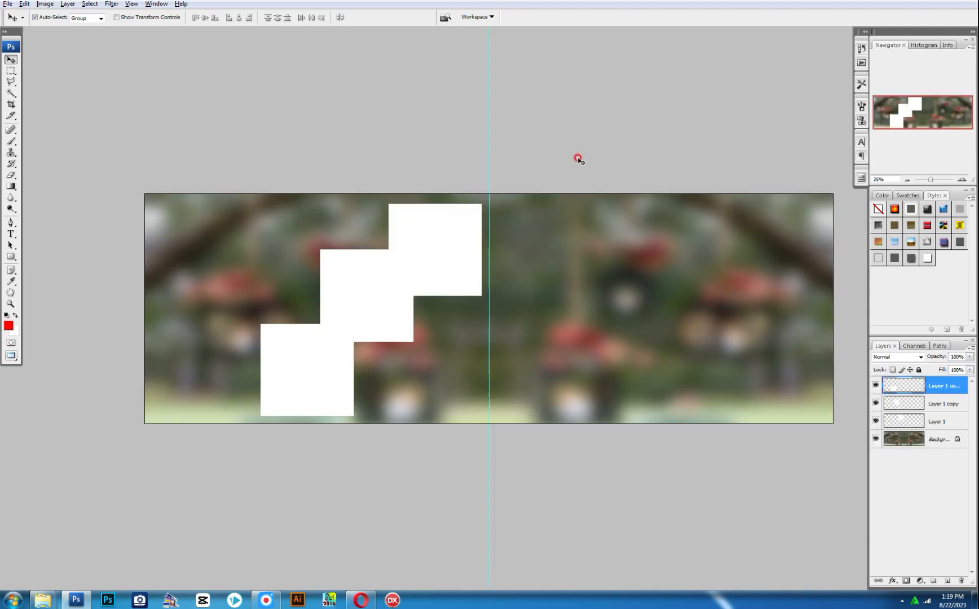
Resize the floral ornament and fit it into the upper-right corner of the canvas
{"action": "left_click_drag", "start_coordinate": [539, 248], "coordinate": [848, 174]}
{"action": "key", "text": "Return"}
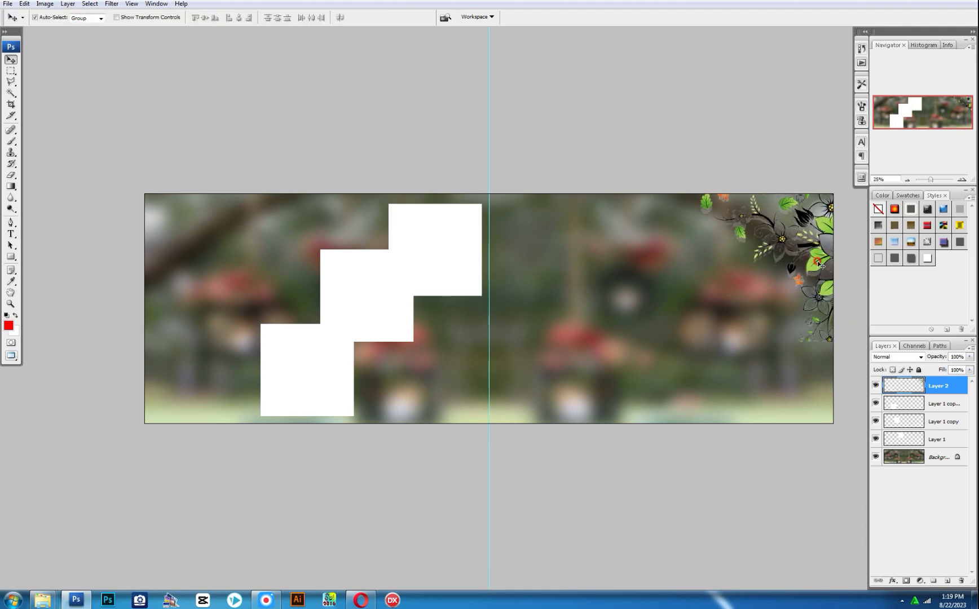
Lighten the blurred background layer and nudge the floral ornament slightly further right into its corner
{"action": "left_click", "coordinate": [906, 458]}
{"action": "left_click", "coordinate": [580, 304]}
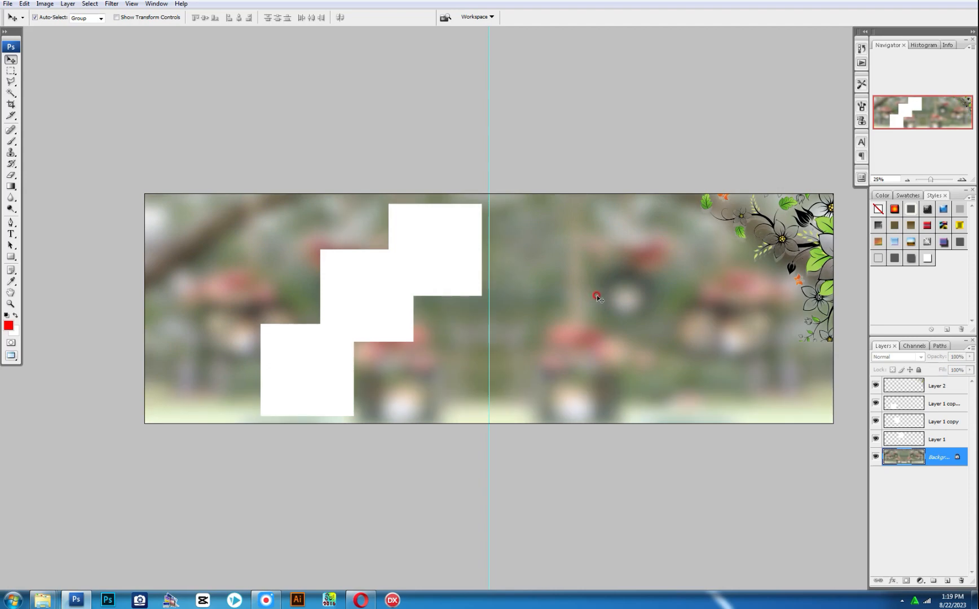
{"action": "left_click_drag", "start_coordinate": [776, 236], "coordinate": [785, 237]}
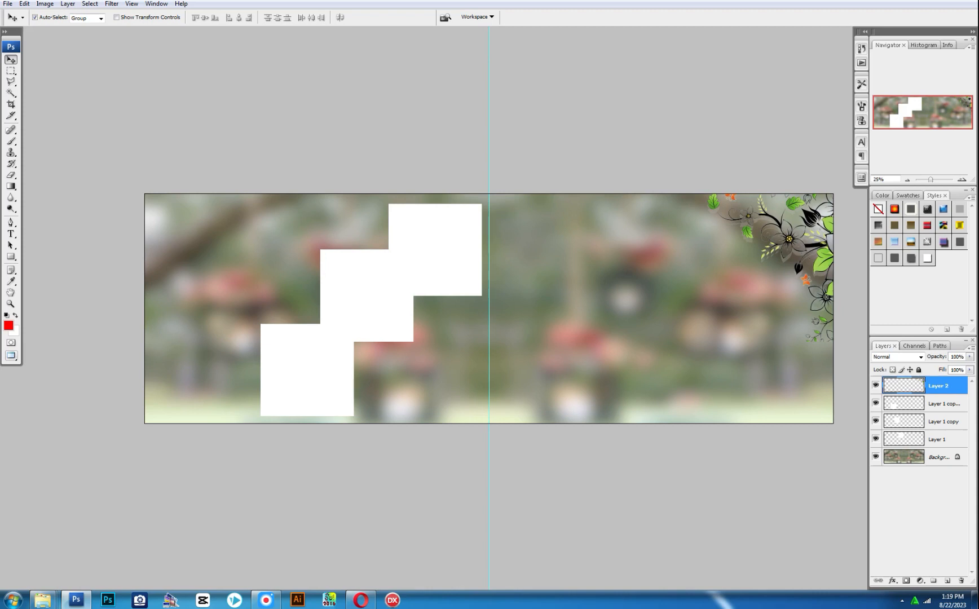
Copy the whole ornate frame artwork from its own document and paste it into the album layout
{"action": "scroll", "coordinate": [490, 305], "scroll_direction": "down", "scroll_amount": 1}
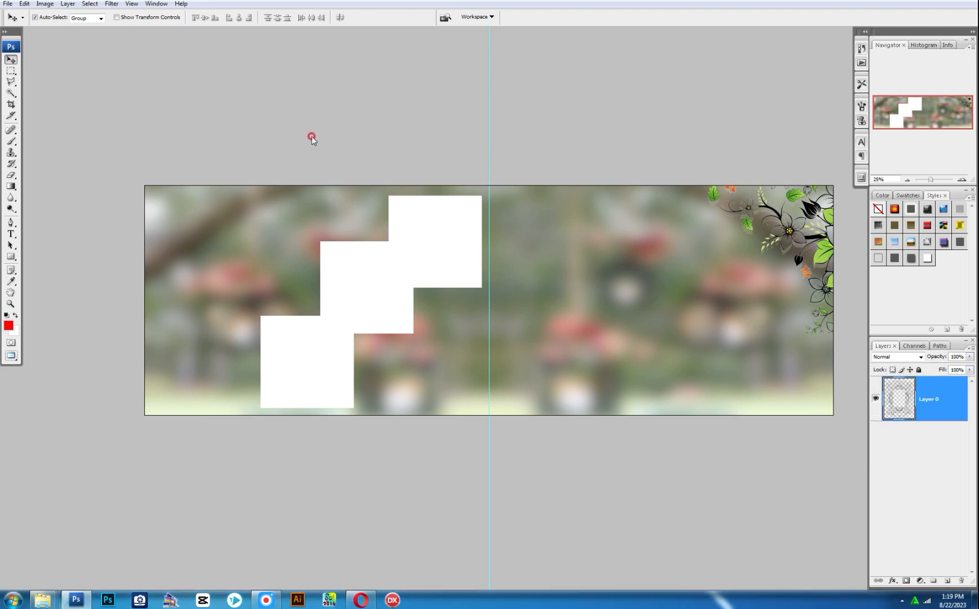
{"action": "key", "text": "ctrl+a"}
{"action": "key", "text": "ctrl+c"}
{"action": "key", "text": "ctrl+Tab"}
{"action": "key", "text": "ctrl+v"}
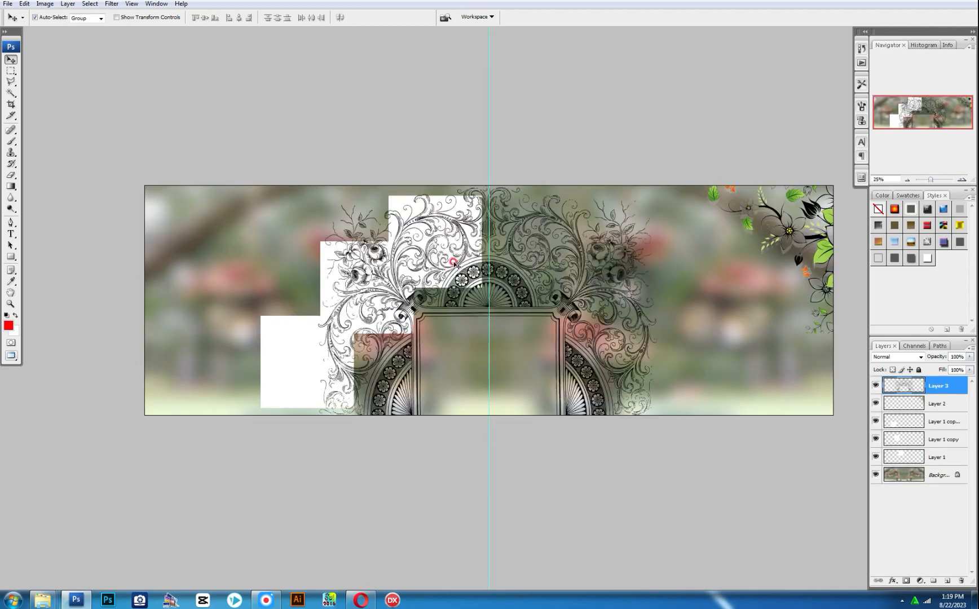
Scale the ornate frame artwork to about 67.4% and place it over the left end of the canvas
{"action": "key", "text": "ctrl+t"}
{"action": "left_click_drag", "start_coordinate": [547, 273], "coordinate": [302, 302]}
{"action": "left_click_drag", "start_coordinate": [271, 185], "coordinate": [310, 153]}
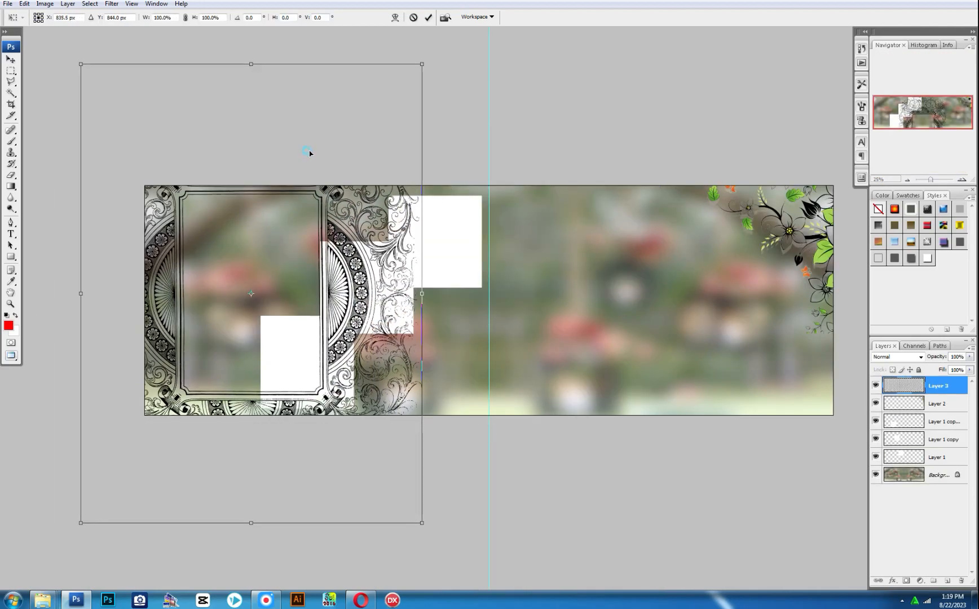
{"action": "left_click_drag", "start_coordinate": [415, 61], "coordinate": [353, 154]}
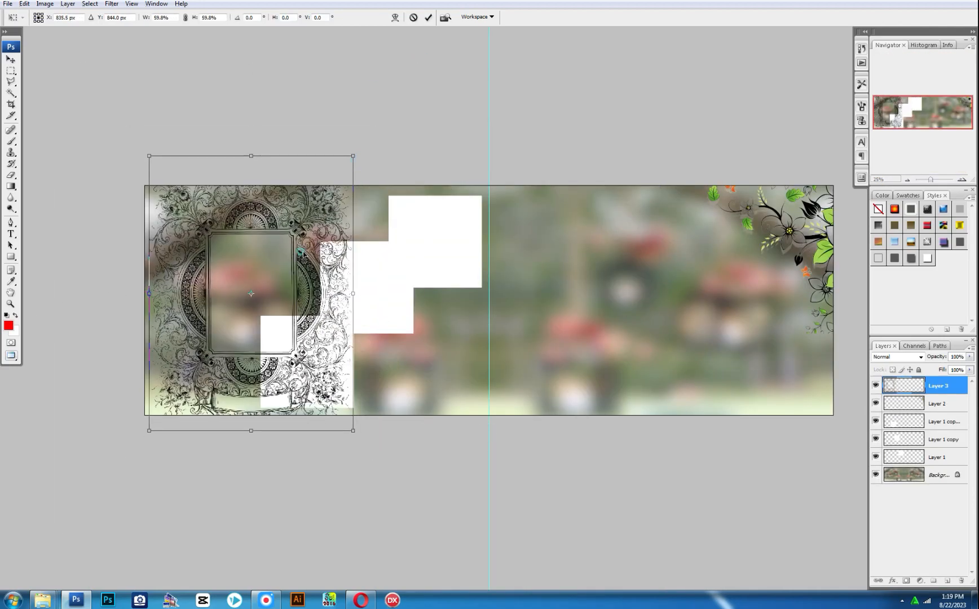
{"action": "left_click_drag", "start_coordinate": [302, 248], "coordinate": [295, 275]}
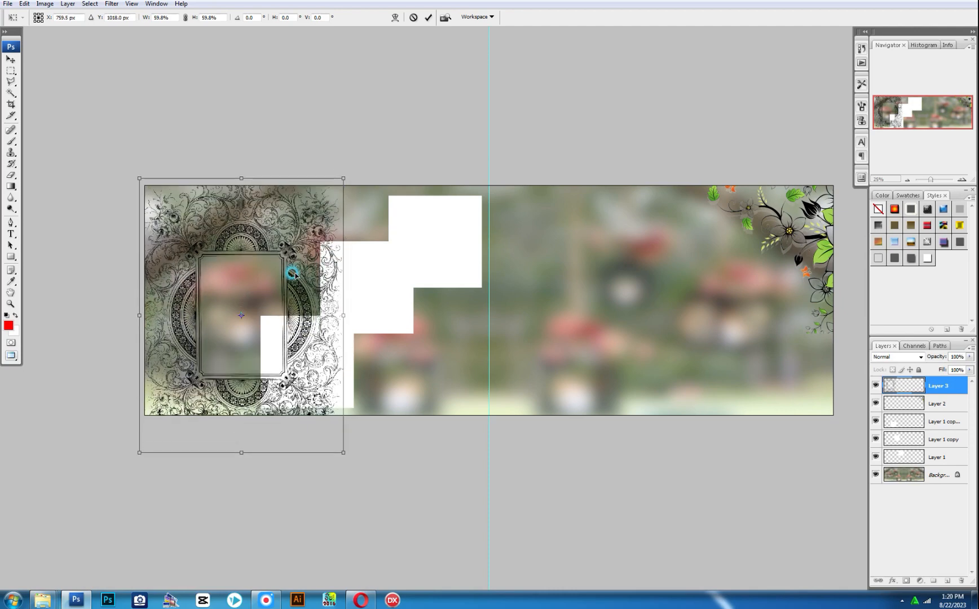
{"action": "left_click_drag", "start_coordinate": [341, 177], "coordinate": [343, 153]}
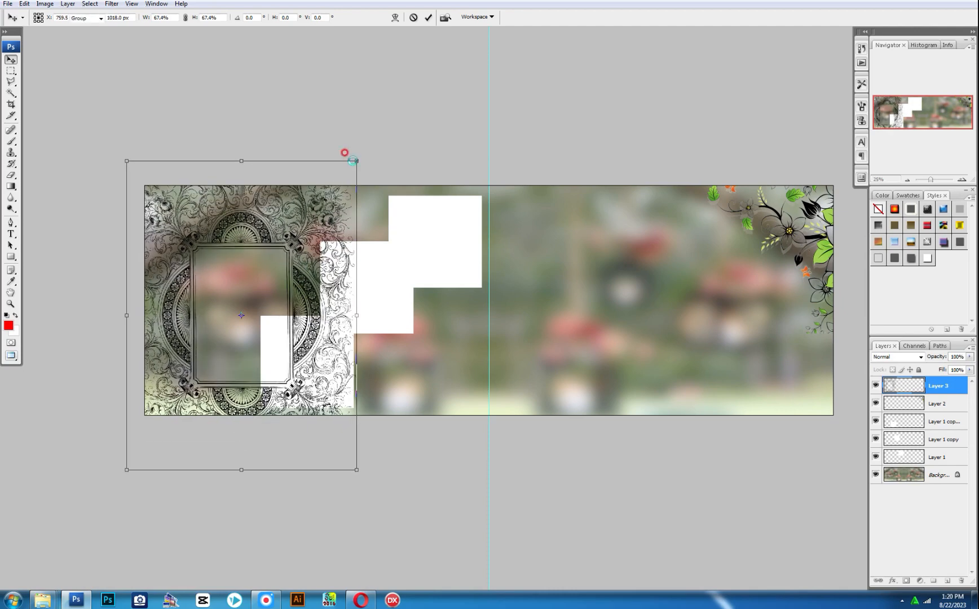
{"action": "key", "text": "Return"}
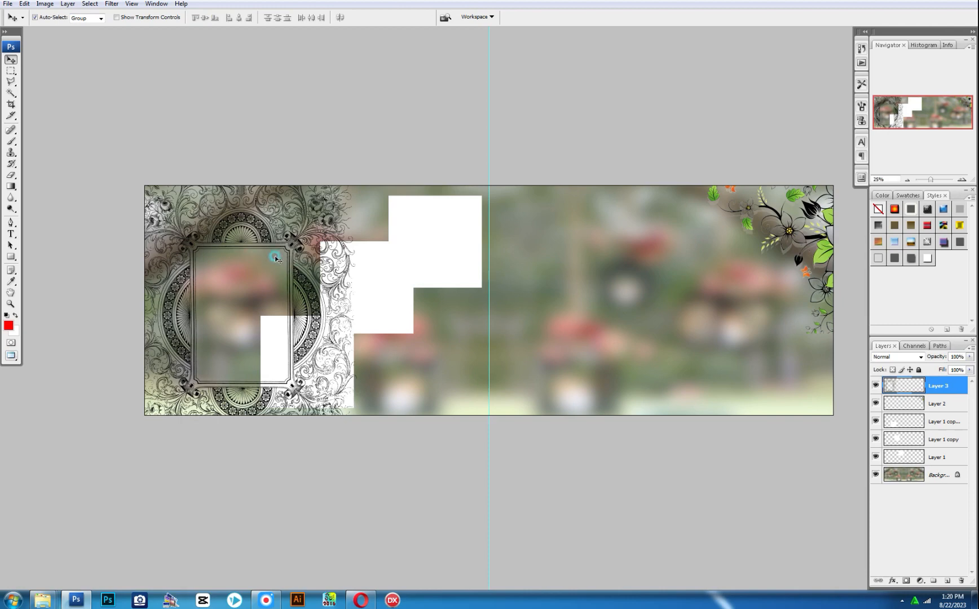
Shift the ornate frame closer to the left canvas edge and send its layer three levels back, behind the lower white squares
{"action": "left_click_drag", "start_coordinate": [279, 246], "coordinate": [252, 232]}
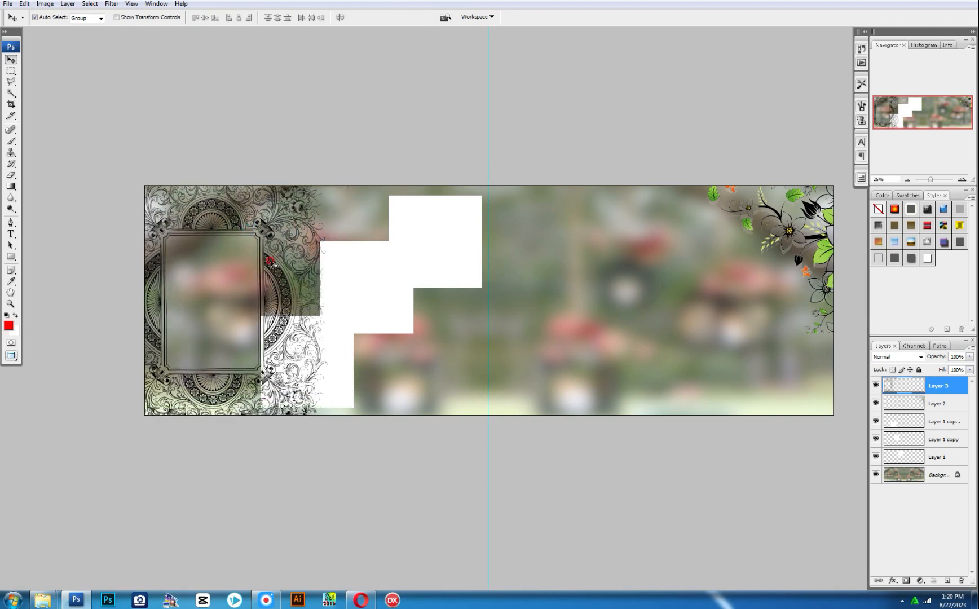
{"action": "key", "text": "ctrl+bracketleft"}
{"action": "key", "text": "ctrl+bracketleft"}
{"action": "key", "text": "ctrl+bracketleft"}
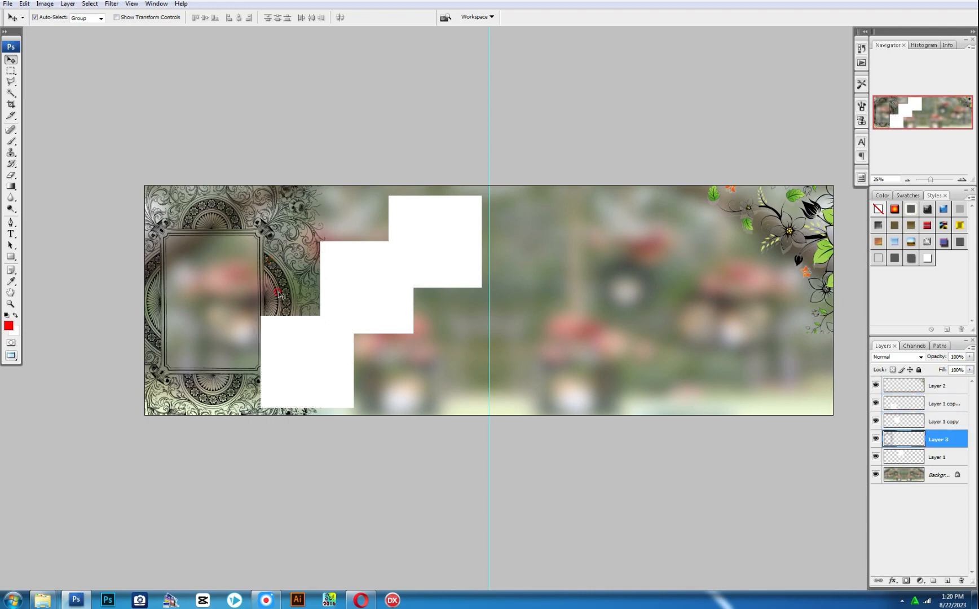
{"action": "left_click_drag", "start_coordinate": [258, 282], "coordinate": [255, 280]}
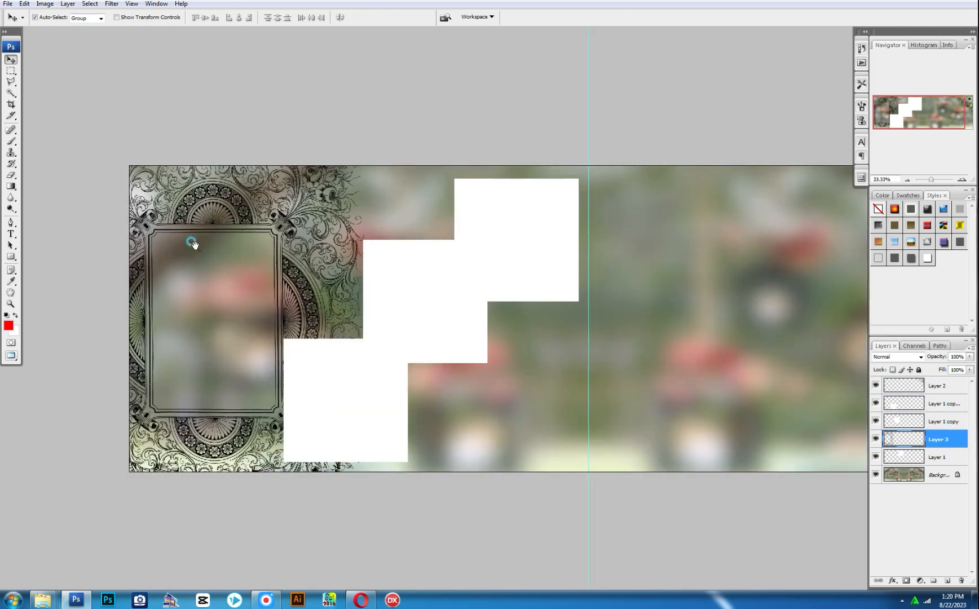
Apply the white preset style with Drop Shadow and Color Overlay to the ornate frame layer
{"action": "left_click", "coordinate": [189, 243]}
{"action": "left_click", "coordinate": [928, 258]}
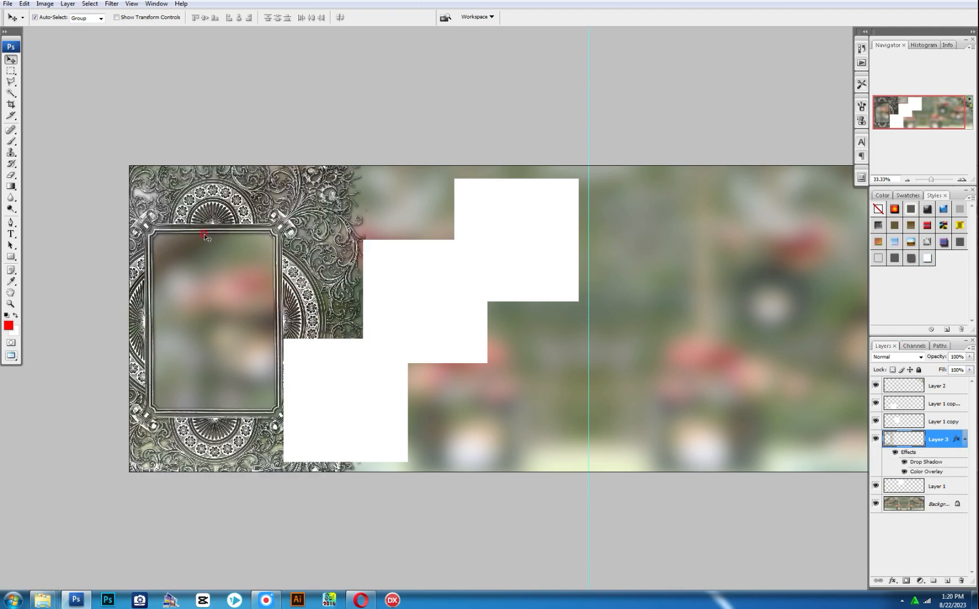
Create a new empty layer and place it directly below the ornate frame layer
{"action": "left_click", "coordinate": [247, 214]}
{"action": "left_click_drag", "start_coordinate": [260, 249], "coordinate": [458, 197]}
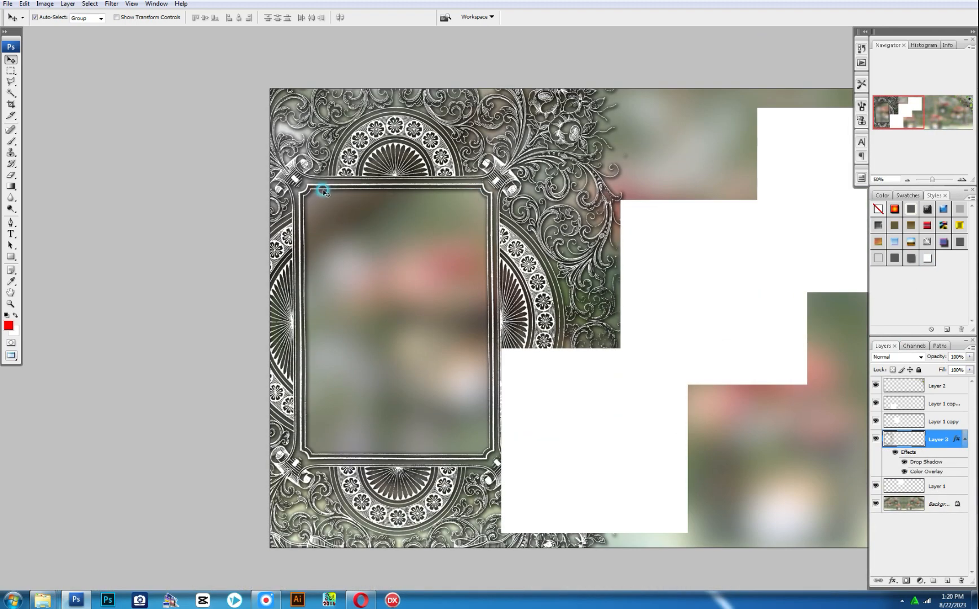
{"action": "left_click", "coordinate": [948, 580]}
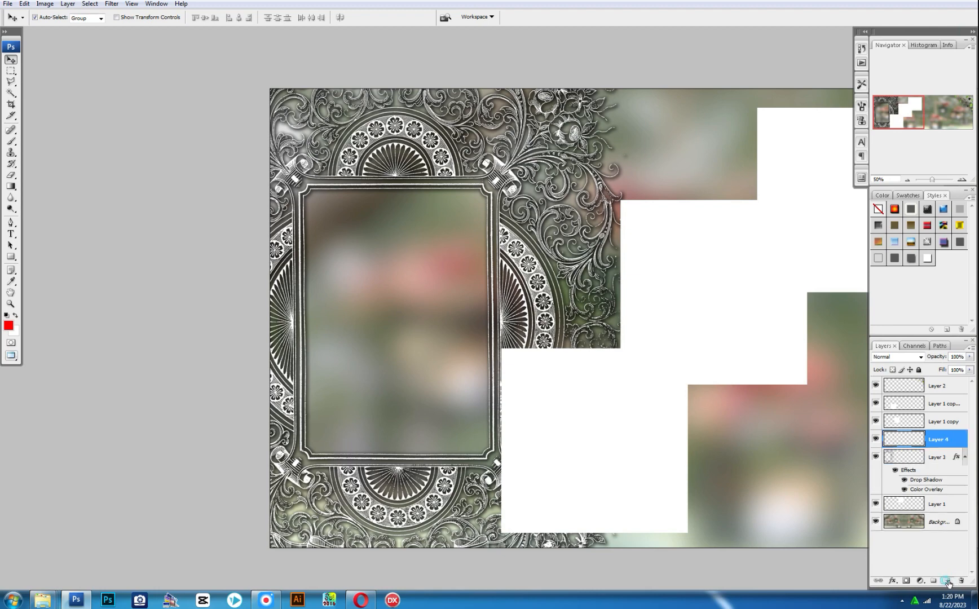
{"action": "key", "text": "ctrl+bracketleft"}
{"action": "left_click", "coordinate": [897, 488]}
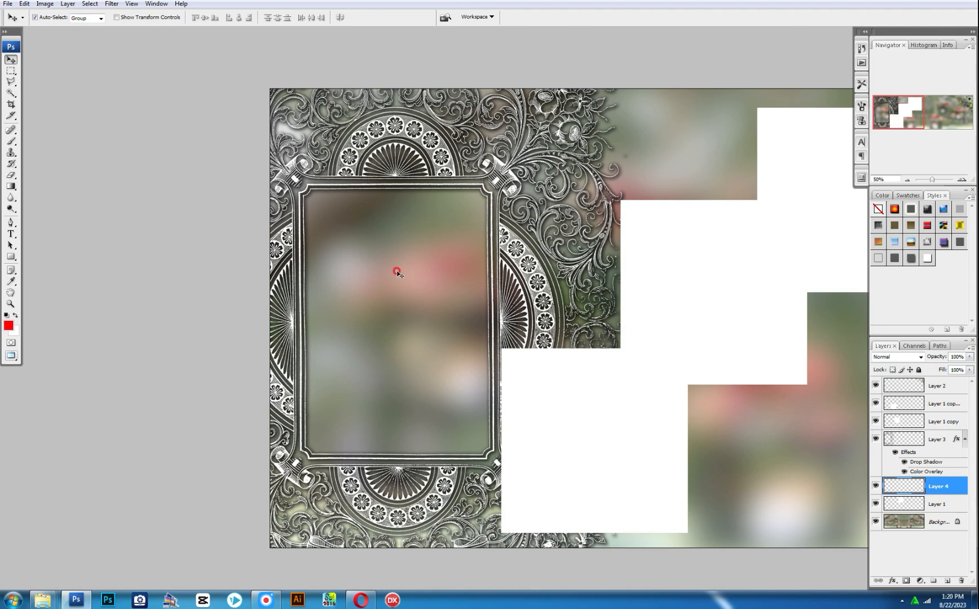
Select the rectangular opening of the ornate frame, fill it with red on the new layer, and clear the selection
{"action": "key", "text": "m"}
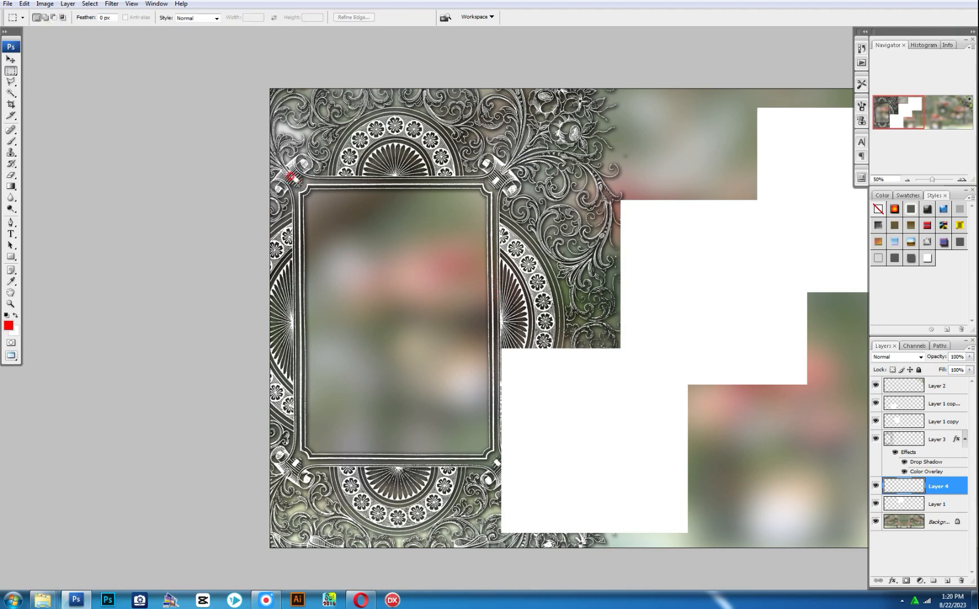
{"action": "left_click_drag", "start_coordinate": [290, 176], "coordinate": [483, 449]}
{"action": "left_click", "coordinate": [516, 418]}
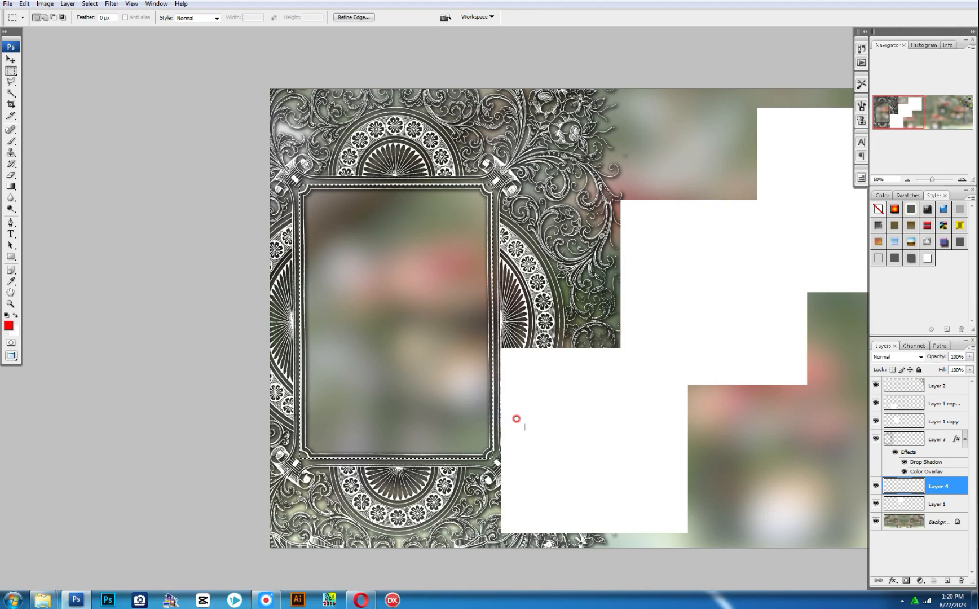
{"action": "key", "text": "alt+BackSpace"}
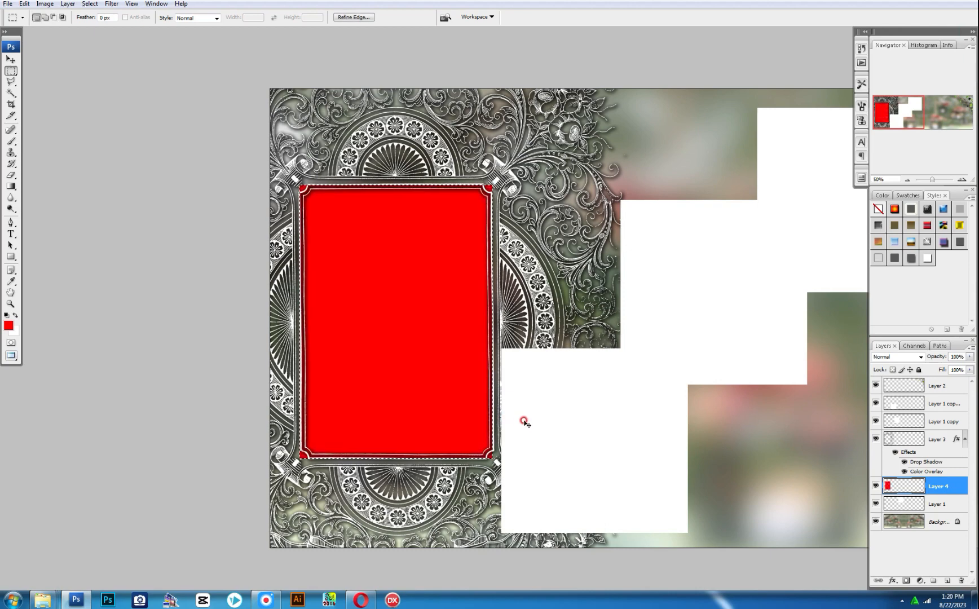
{"action": "key", "text": "ctrl+d"}
Respace the three white squares, shifting the highest up and right, the middle up and slightly left, and the lowest slightly down and right
{"action": "left_click_drag", "start_coordinate": [481, 356], "coordinate": [166, 337]}
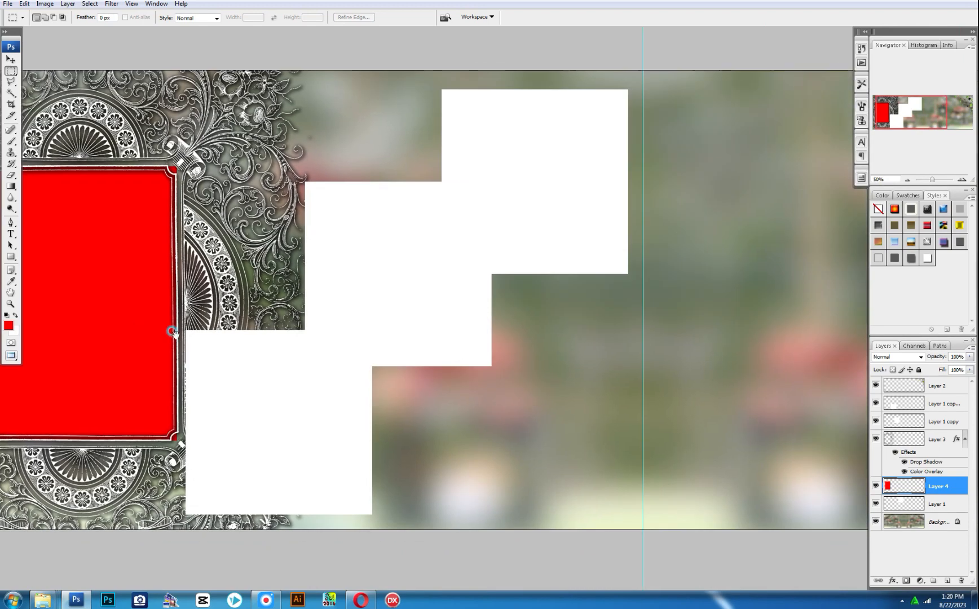
{"action": "left_click_drag", "start_coordinate": [512, 251], "coordinate": [553, 229]}
{"action": "left_click", "coordinate": [482, 278]}
{"action": "left_click_drag", "start_coordinate": [483, 278], "coordinate": [488, 271]}
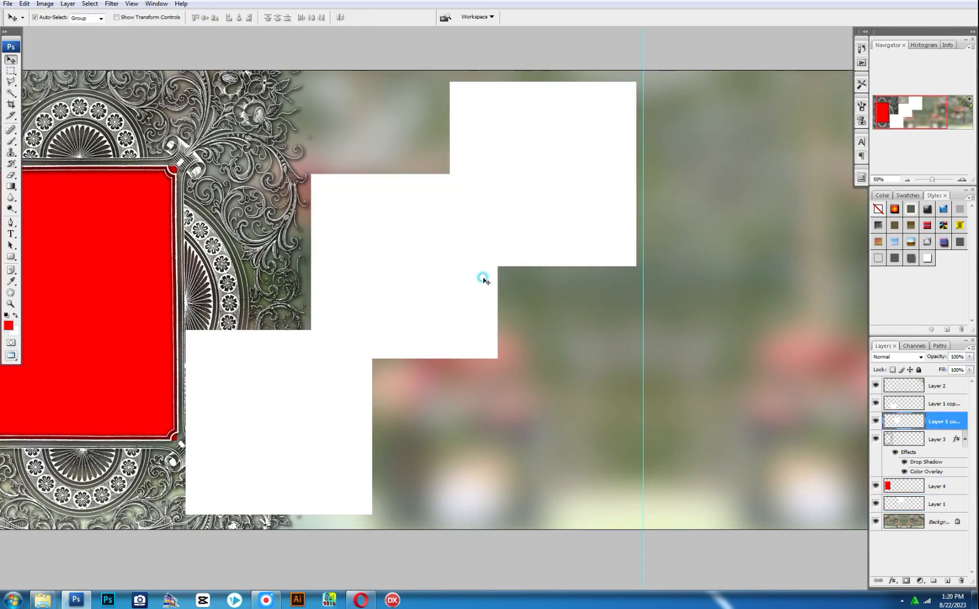
{"action": "left_click_drag", "start_coordinate": [347, 386], "coordinate": [350, 389]}
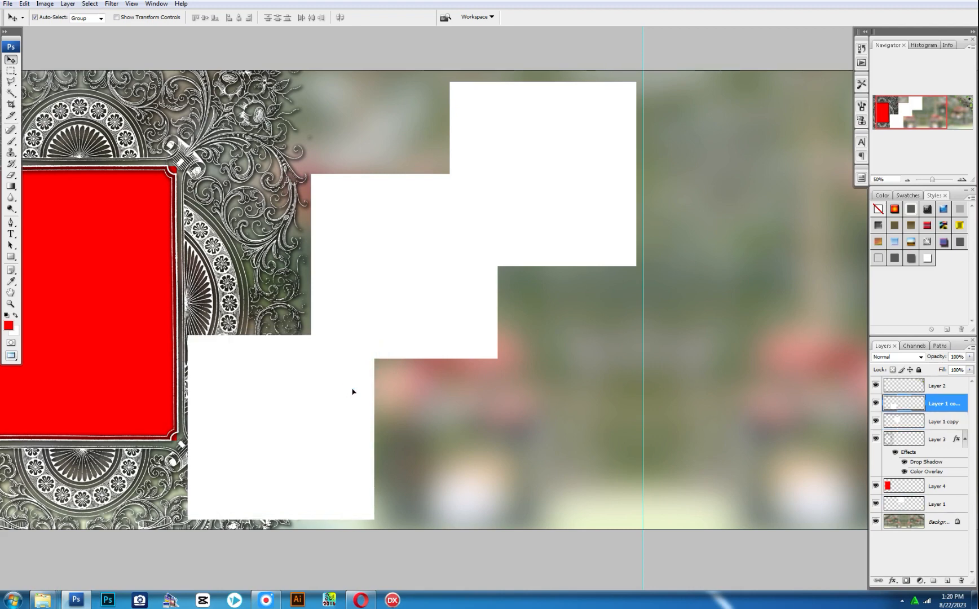
{"action": "left_click_drag", "start_coordinate": [418, 263], "coordinate": [408, 263]}
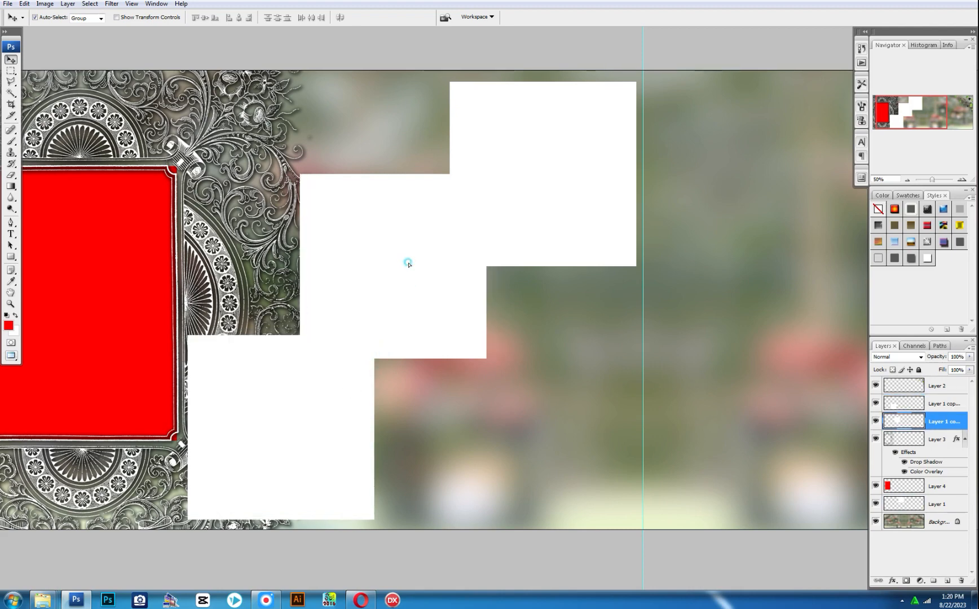
Paste the portrait of the bride in red into the frame's red placeholder as a mask and scale it to about 90.2%
{"action": "scroll", "coordinate": [544, 280], "scroll_direction": "right", "scroll_amount": 6}
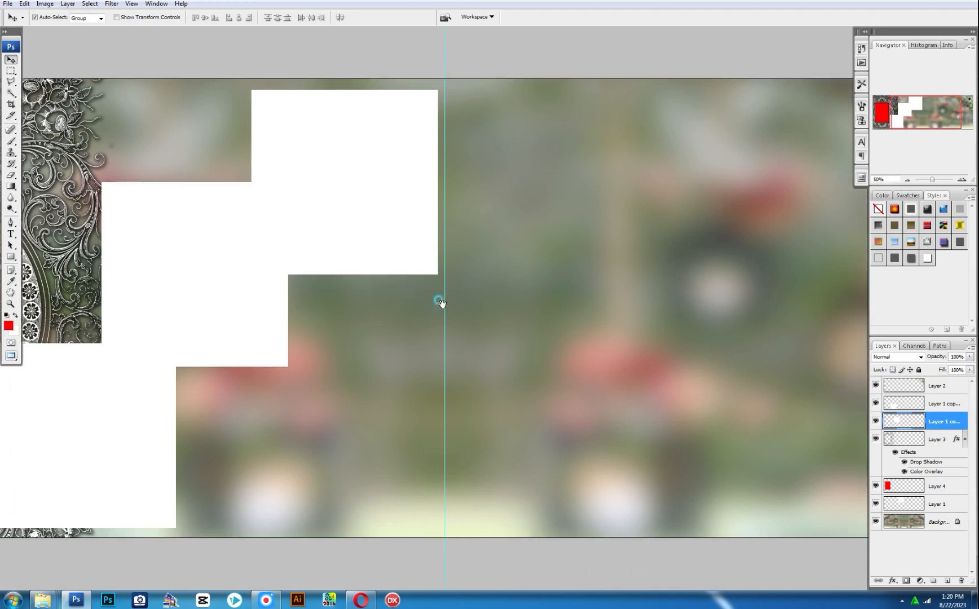
{"action": "scroll", "coordinate": [351, 297], "scroll_direction": "right", "scroll_amount": 3}
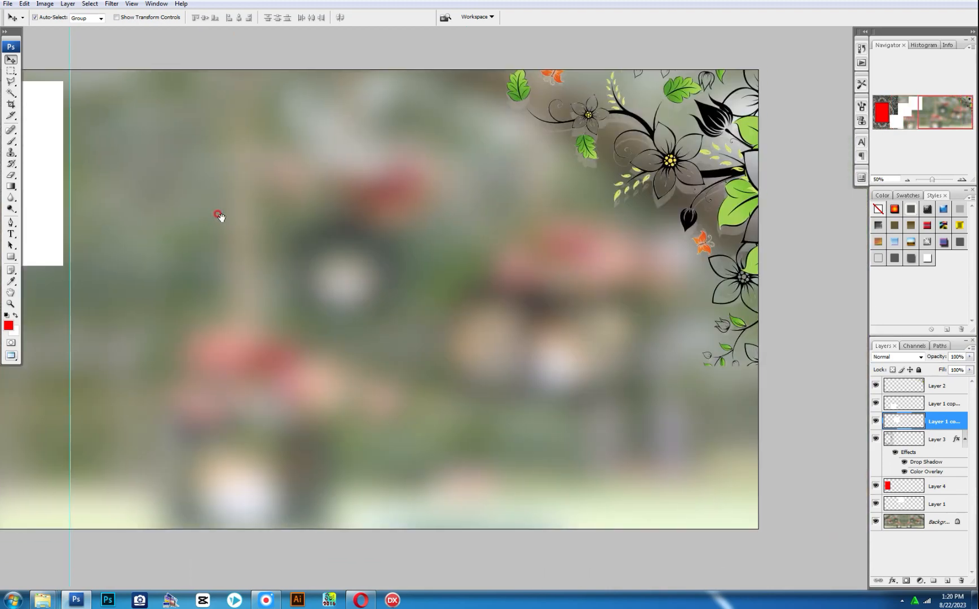
{"action": "scroll", "coordinate": [207, 231], "scroll_direction": "left", "scroll_amount": 10}
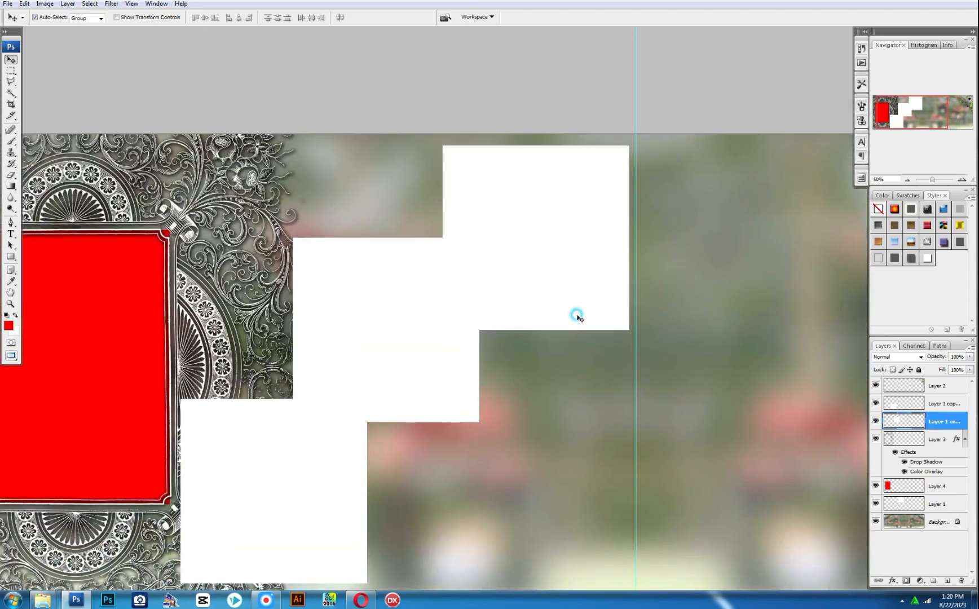
{"action": "scroll", "coordinate": [576, 315], "scroll_direction": "down", "scroll_amount": 2}
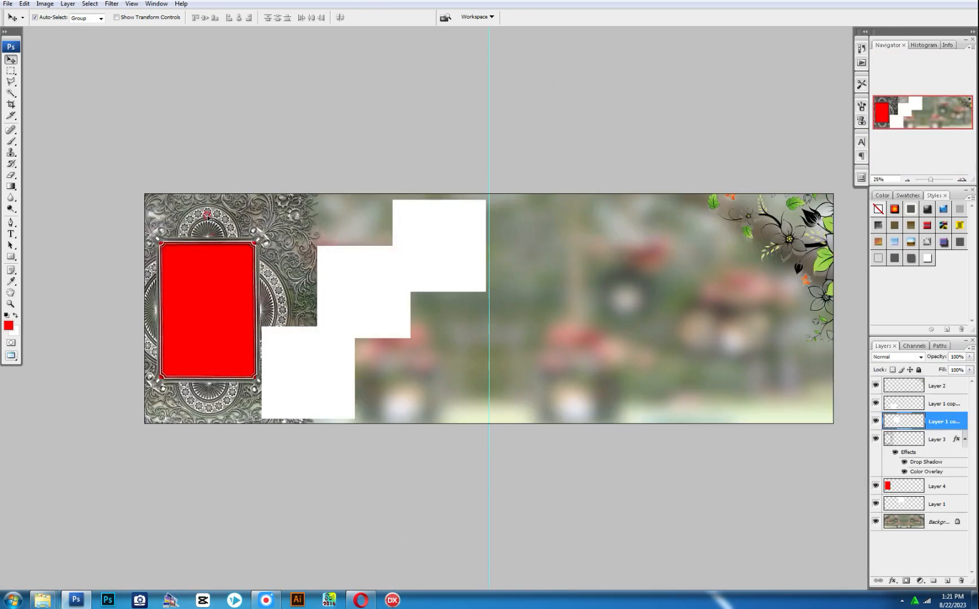
{"action": "left_click", "coordinate": [223, 298]}
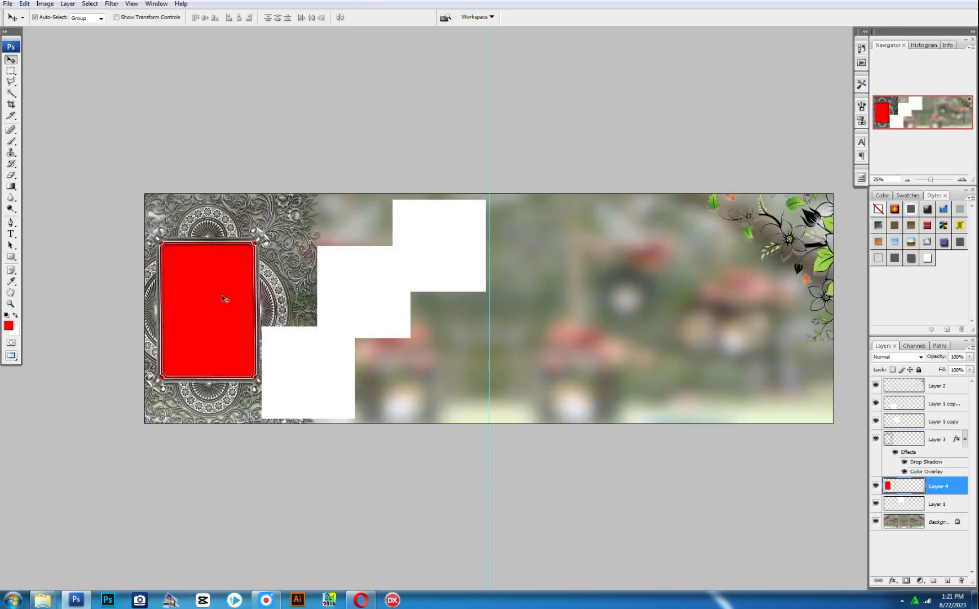
{"action": "left_click", "coordinate": [889, 487], "text": "ctrl"}
{"action": "key", "text": "ctrl+shift+v"}
{"action": "key", "text": "ctrl+t"}
{"action": "left_click_drag", "start_coordinate": [236, 269], "coordinate": [226, 285]}
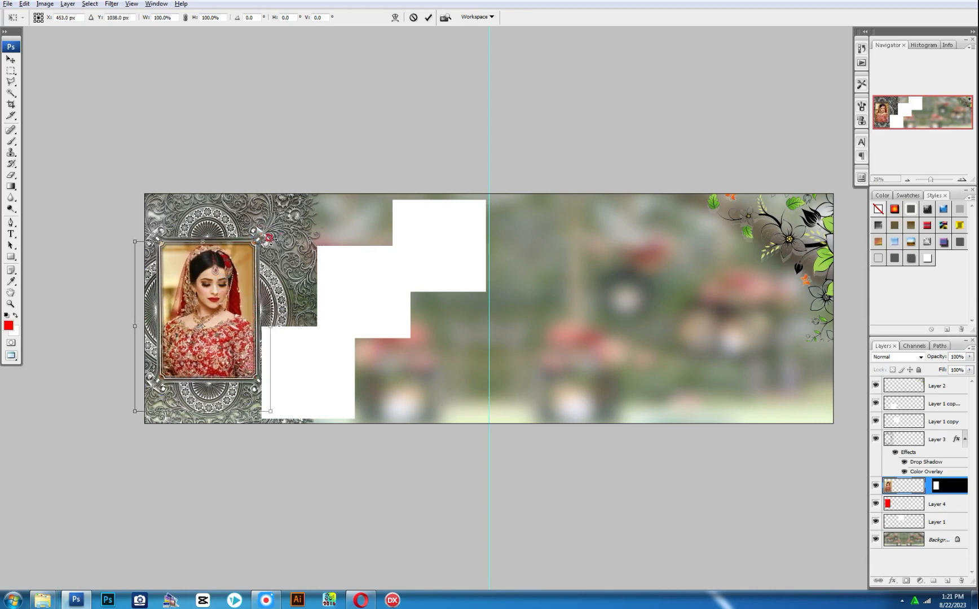
{"action": "left_click_drag", "start_coordinate": [259, 242], "coordinate": [247, 255]}
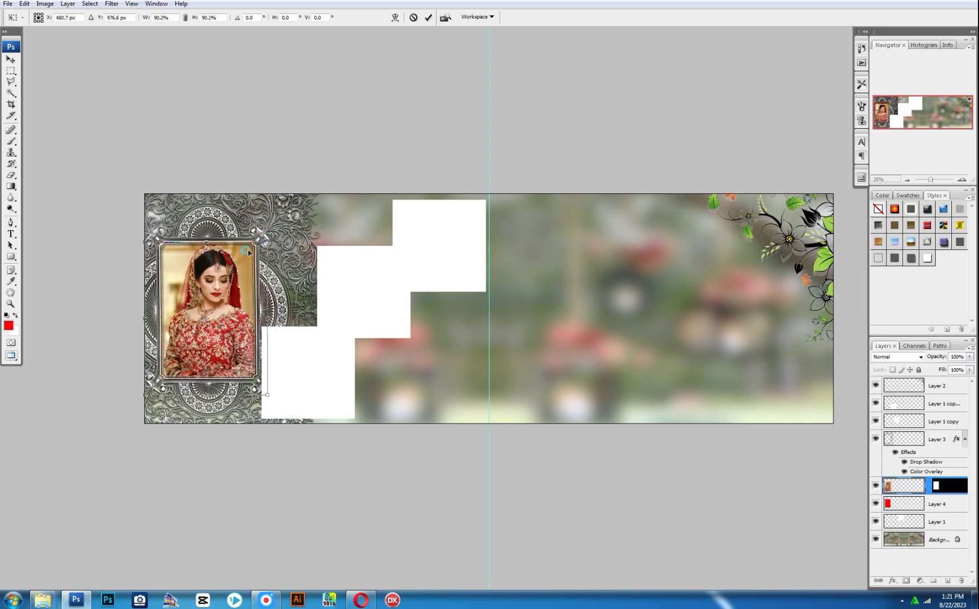
{"action": "key", "text": "Return"}
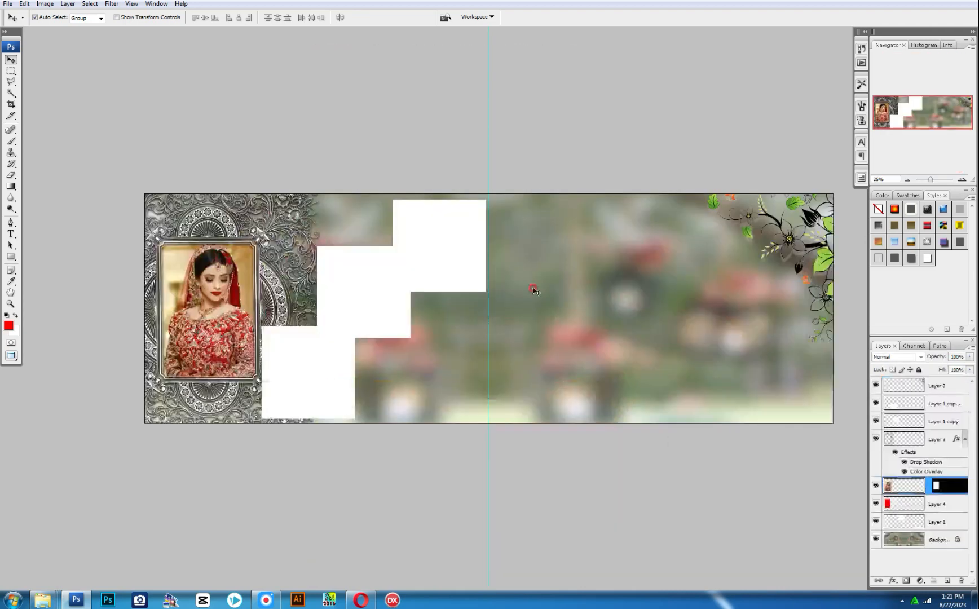
Paste the close-up face photo into the middle white square, scale it down to show the eyes and mouth, and merge it with the square
{"action": "left_click", "coordinate": [391, 275]}
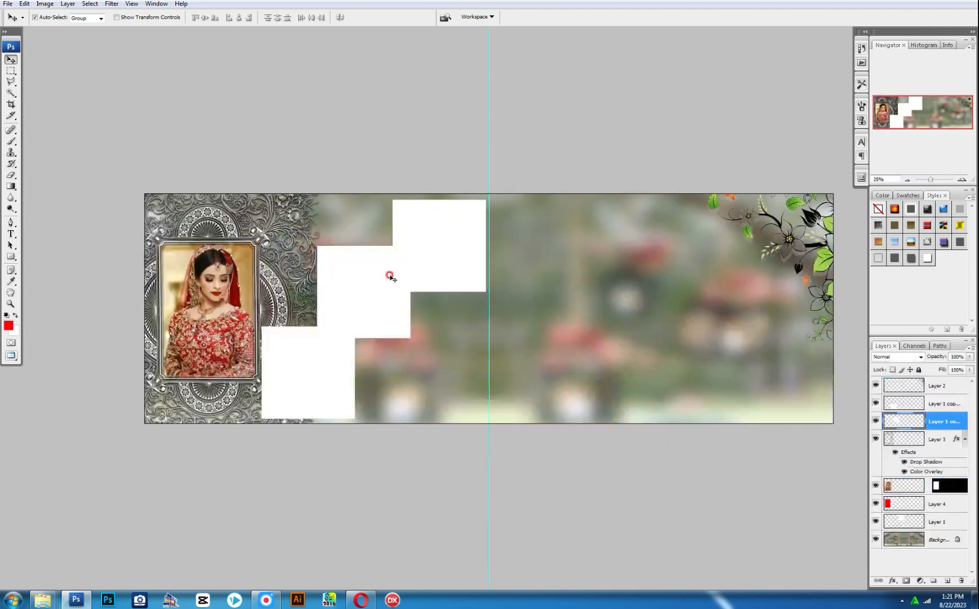
{"action": "left_click", "coordinate": [893, 422], "text": "ctrl"}
{"action": "key", "text": "ctrl+shift+v"}
{"action": "key", "text": "ctrl+t"}
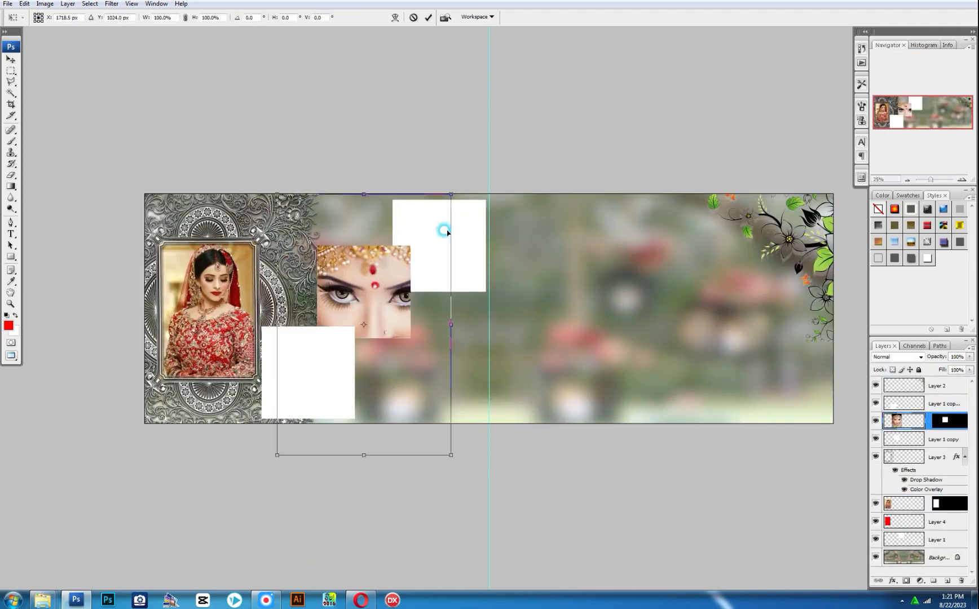
{"action": "left_click_drag", "start_coordinate": [448, 195], "coordinate": [403, 247]}
{"action": "double_click", "coordinate": [413, 258]}
{"action": "key", "text": "ctrl+e"}
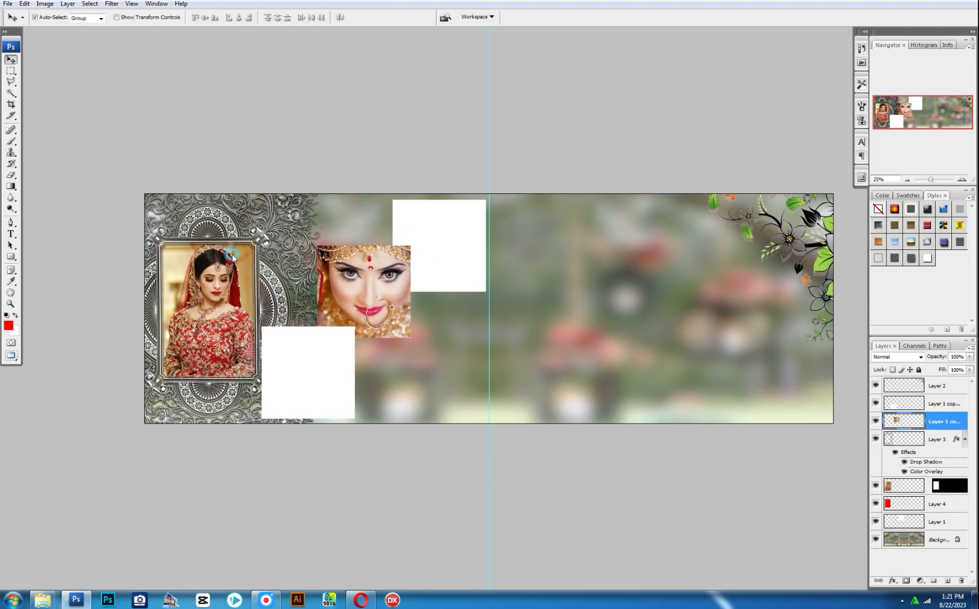
Paste the photo of the bride in peach into the highest white square, scale it to about 106.9%, and merge it with the square
{"action": "key", "text": "ctrl+shift+v"}
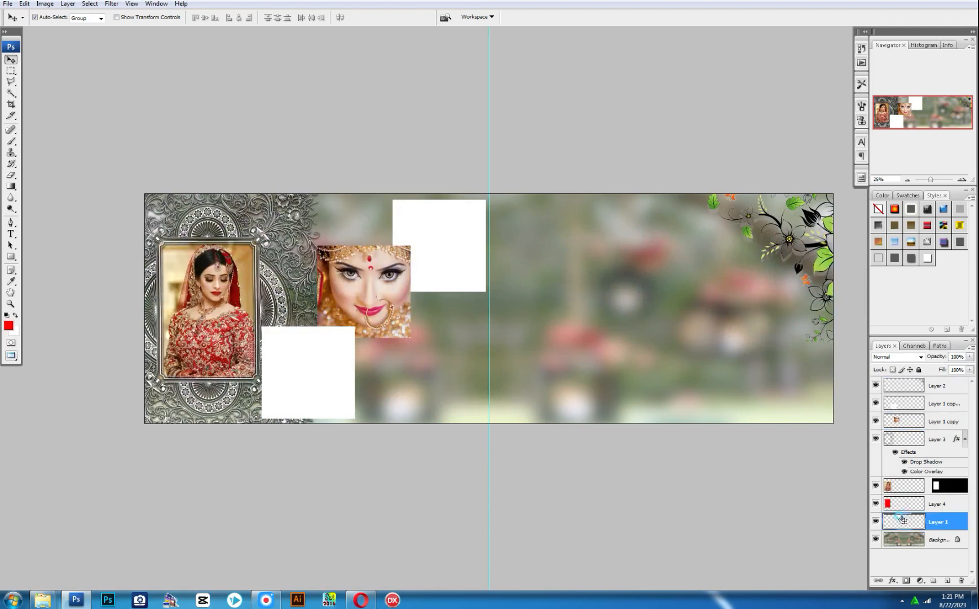
{"action": "key", "text": "ctrl+t"}
{"action": "left_click_drag", "start_coordinate": [507, 202], "coordinate": [510, 197]}
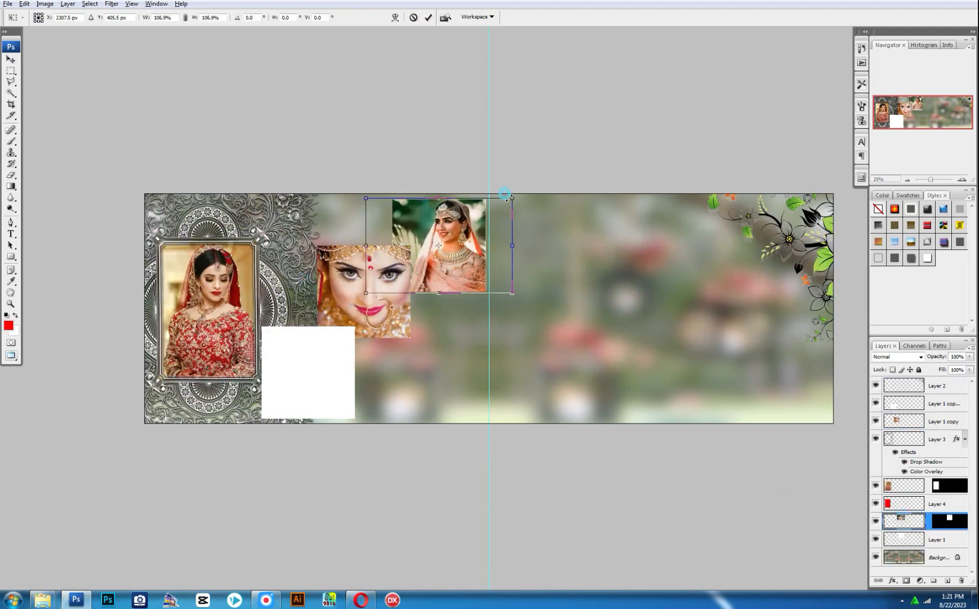
{"action": "key", "text": "Return"}
{"action": "key", "text": "Delete"}
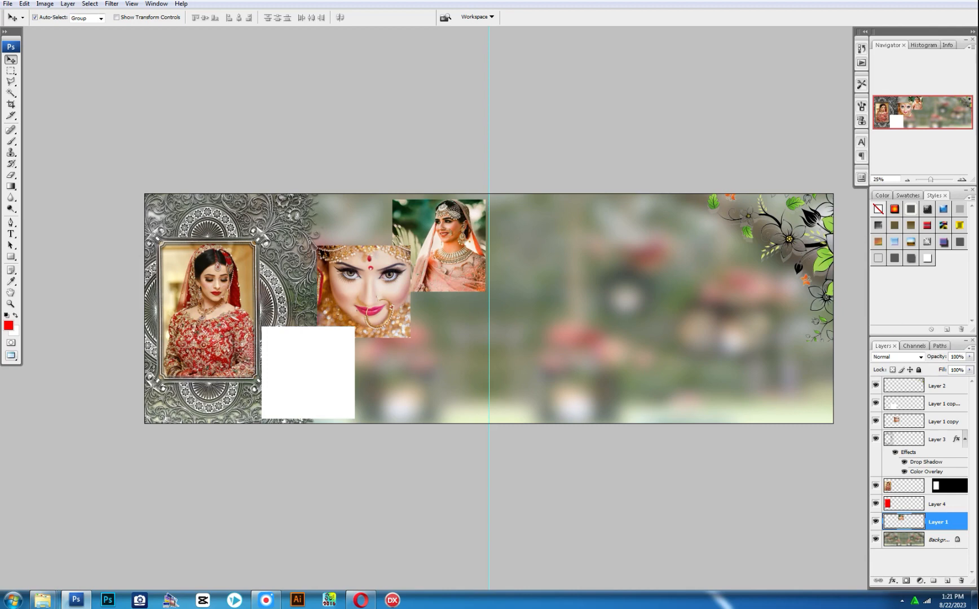
Paste the photo of the bride with the hennaed hand into the lowest square, scale it to about 143.4%, and merge it with the square
{"action": "key", "text": "ctrl+Tab"}
{"action": "left_click_drag", "start_coordinate": [324, 367], "coordinate": [304, 380]}
{"action": "key", "text": "ctrl+Tab"}
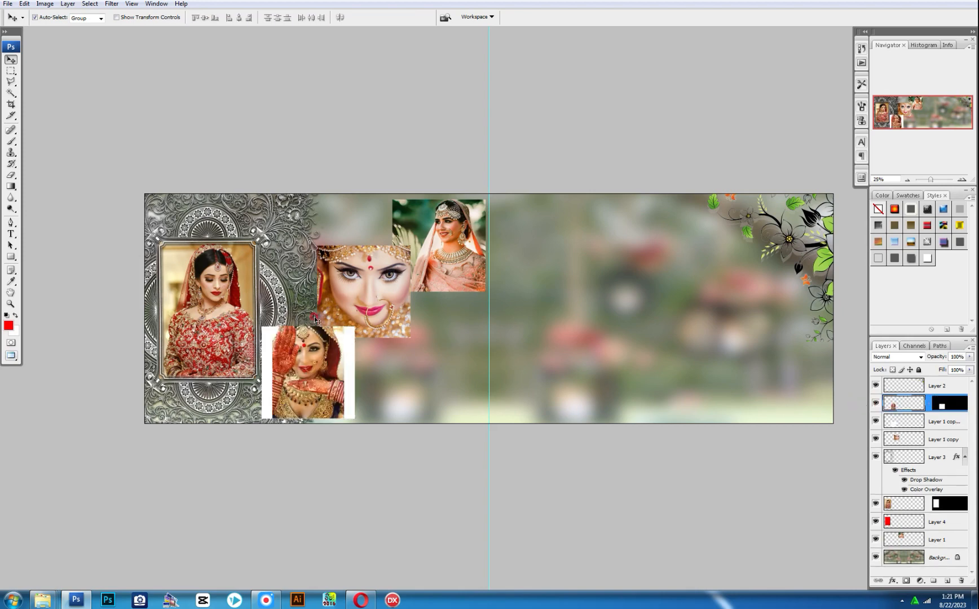
{"action": "key", "text": "ctrl+t"}
{"action": "left_click_drag", "start_coordinate": [349, 316], "coordinate": [349, 383]}
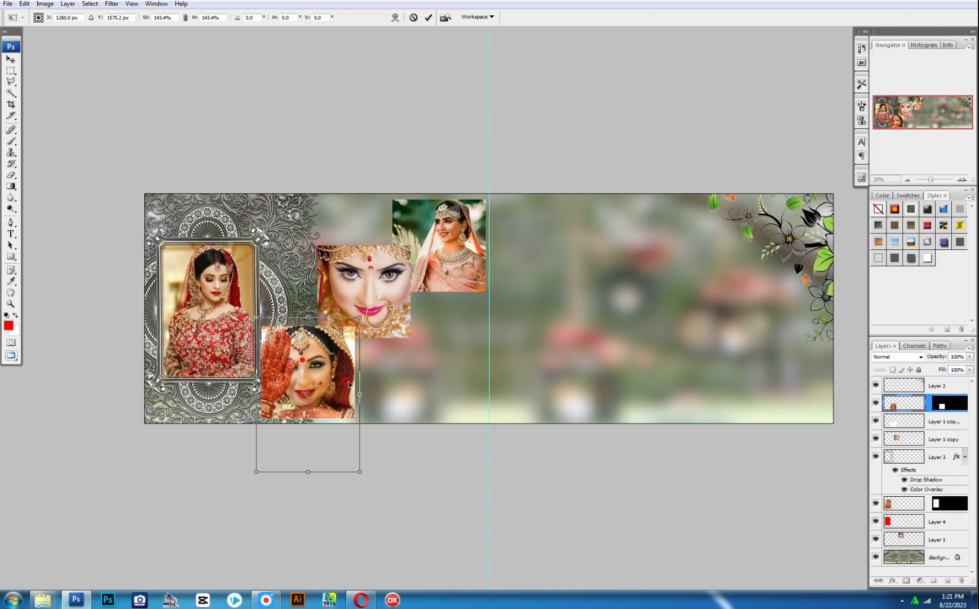
{"action": "key", "text": "Return"}
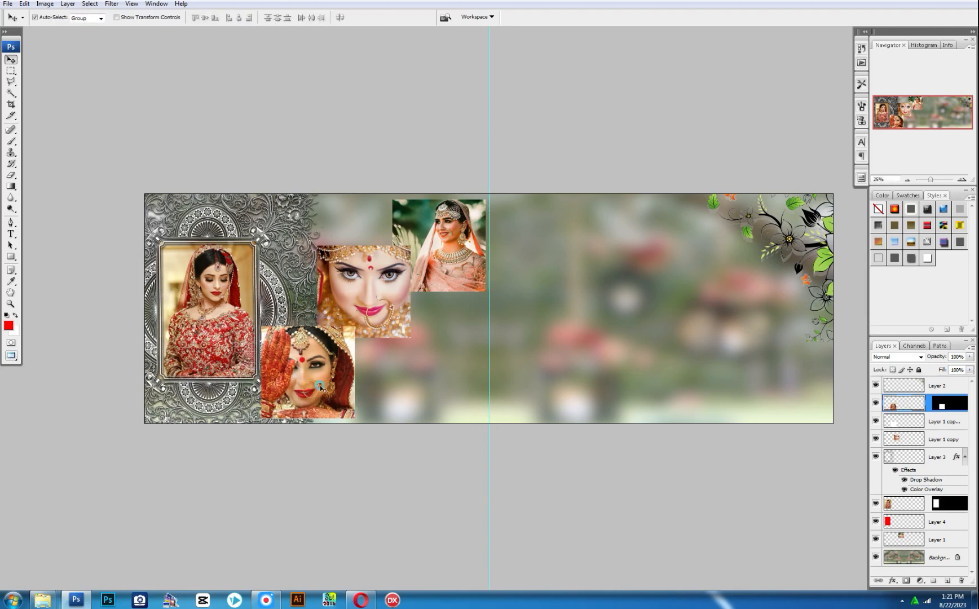
{"action": "key", "text": "ctrl+e"}
Add a white, centered Stroke at 100% opacity around the lowest square photo
{"action": "key", "text": "alt+e"}
{"action": "key", "text": "s"}
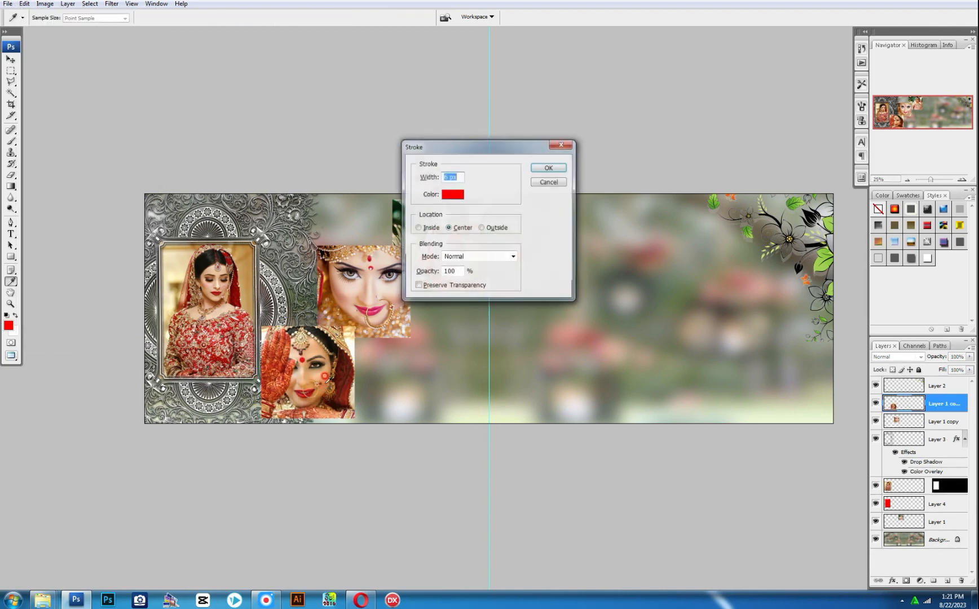
{"action": "left_click", "coordinate": [456, 195]}
{"action": "left_click", "coordinate": [192, 148]}
{"action": "key", "text": "Return"}
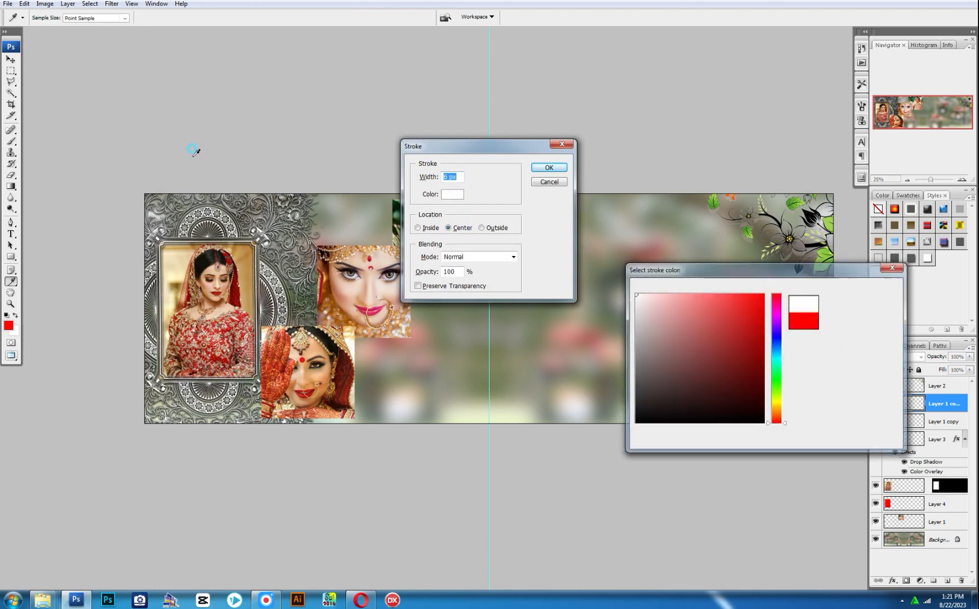
{"action": "key", "text": "Return"}
Add the same white centered Stroke to the middle and highest square photos
{"action": "left_click", "coordinate": [356, 300]}
{"action": "key", "text": "alt+e"}
{"action": "key", "text": "s"}
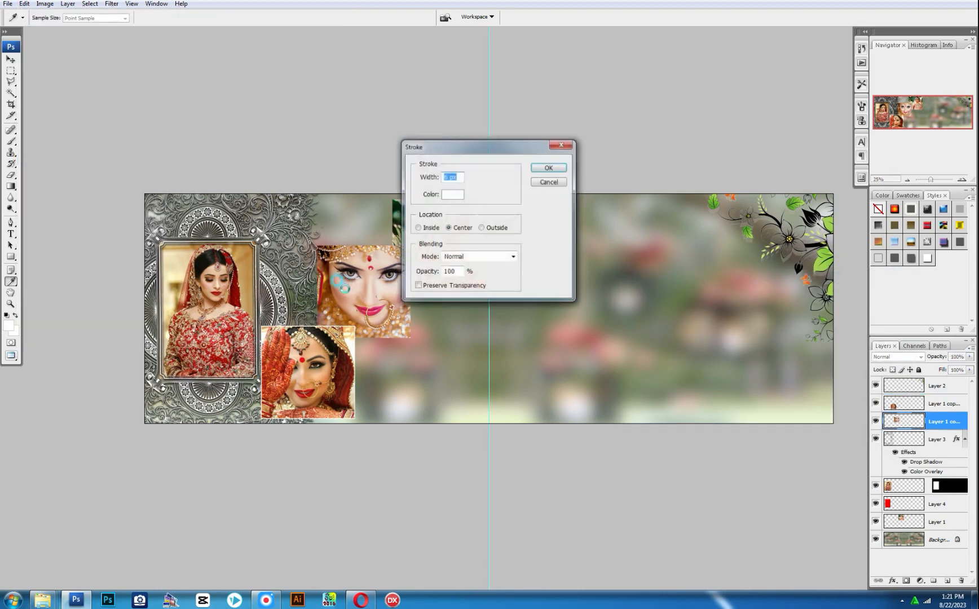
{"action": "key", "text": "Return"}
{"action": "left_click", "coordinate": [461, 270]}
{"action": "key", "text": "alt+e"}
{"action": "key", "text": "s"}
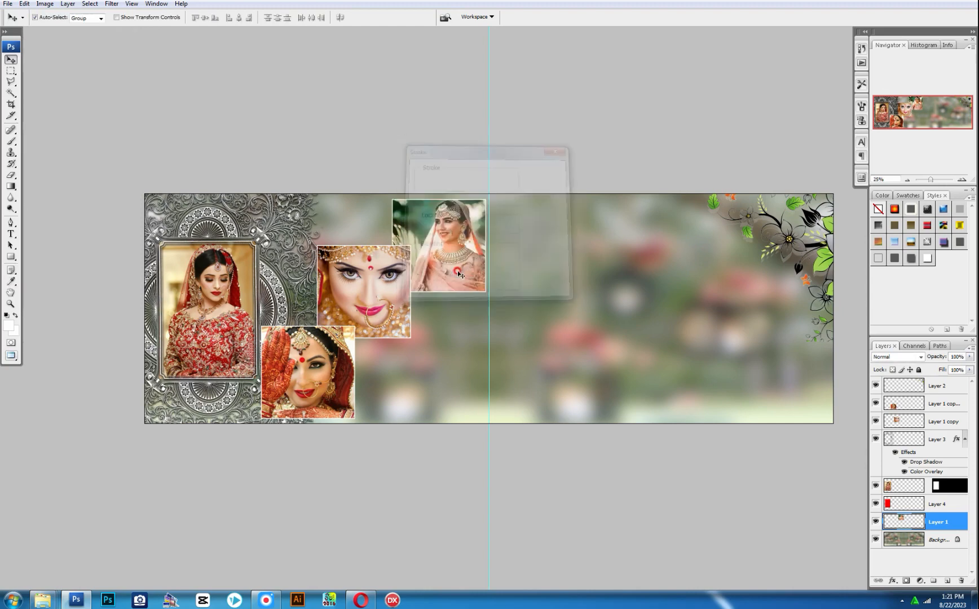
{"action": "key", "text": "Return"}
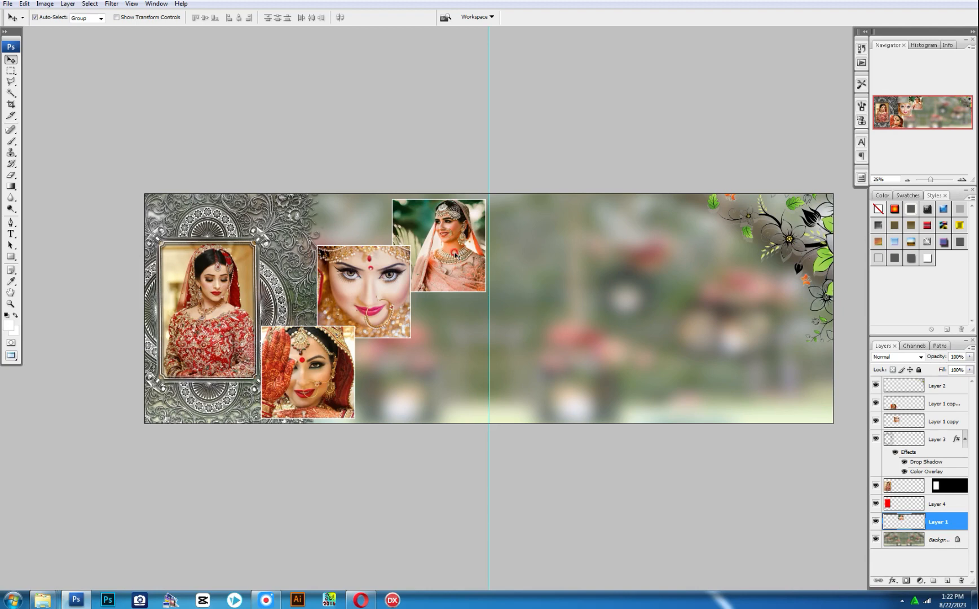
Duplicate the highest square photo and shrink the copy slightly about its center to form an inner white border
{"action": "scroll", "coordinate": [434, 240], "scroll_direction": "up", "scroll_amount": 1}
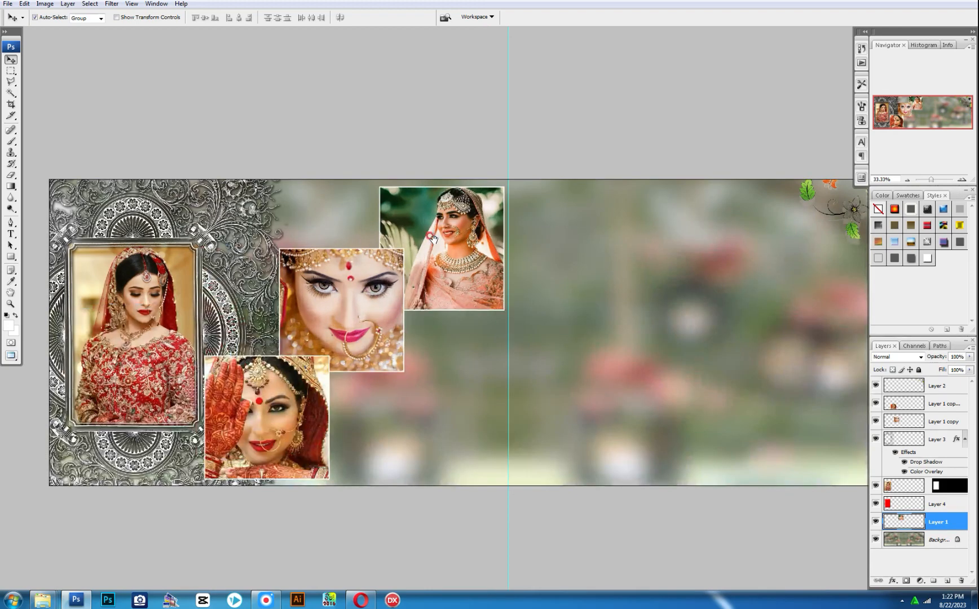
{"action": "key", "text": "ctrl+j"}
{"action": "key", "text": "ctrl+t"}
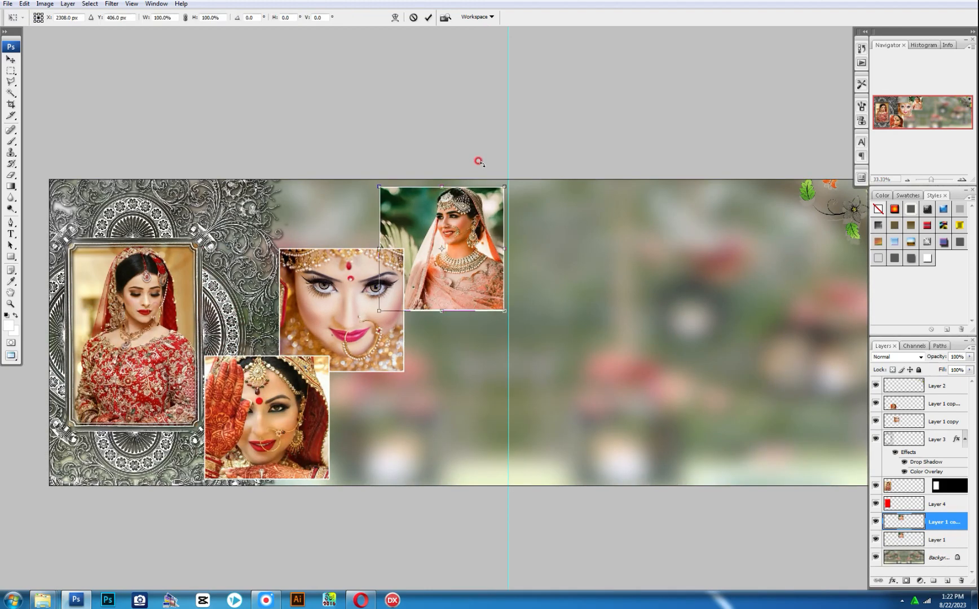
{"action": "left_click_drag", "start_coordinate": [497, 181], "coordinate": [492, 187]}
{"action": "key", "text": "Return"}
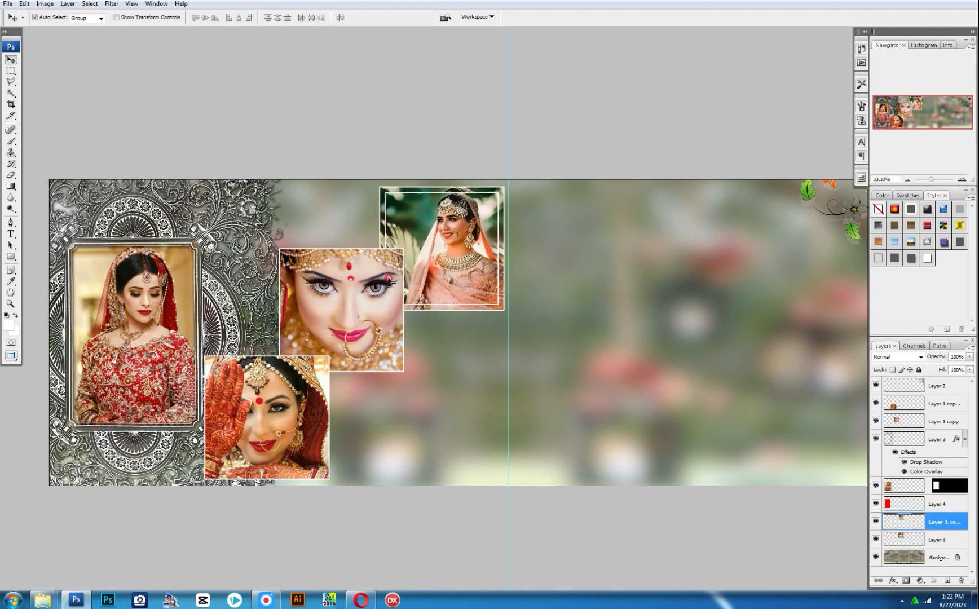
Duplicate the middle and lowest square photos and shrink each copy slightly about its center to form inner white borders
{"action": "left_click_drag", "start_coordinate": [383, 269], "coordinate": [336, 314]}
{"action": "scroll", "coordinate": [371, 286], "scroll_direction": "down", "scroll_amount": 3}
{"action": "scroll", "coordinate": [371, 287], "scroll_direction": "left", "scroll_amount": 1}
{"action": "left_click", "coordinate": [362, 296]}
Select the whole right page on the background layer with the Rectangular Marquee and feather the selection
{"action": "left_click_drag", "start_coordinate": [533, 292], "coordinate": [435, 304]}
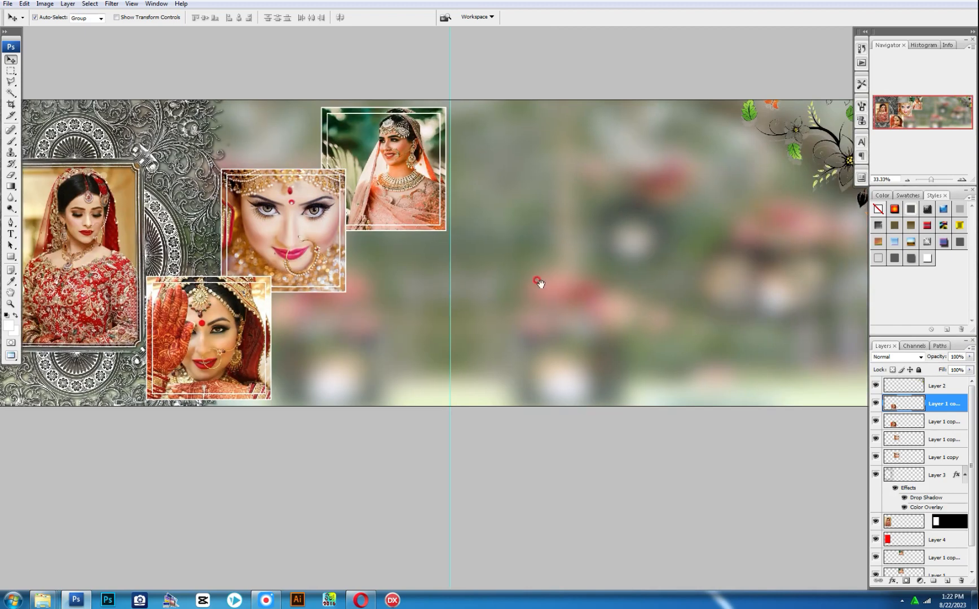
{"action": "left_click_drag", "start_coordinate": [539, 282], "coordinate": [306, 295]}
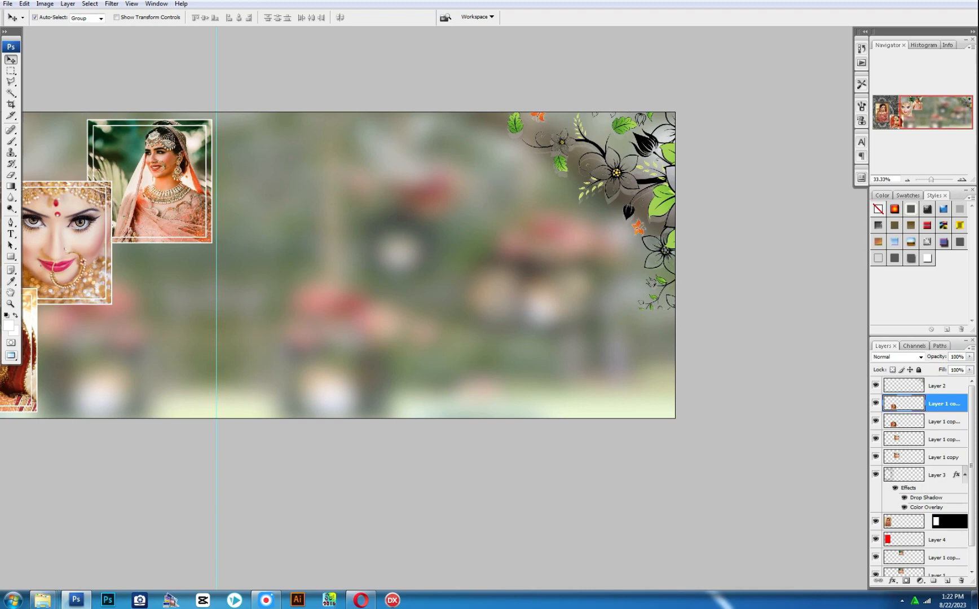
{"action": "key", "text": "ctrl+Tab"}
{"action": "key", "text": "ctrl+Tab"}
{"action": "key", "text": "m"}
{"action": "scroll", "coordinate": [917, 573], "scroll_direction": "down", "scroll_amount": 1}
{"action": "left_click", "coordinate": [909, 566]}
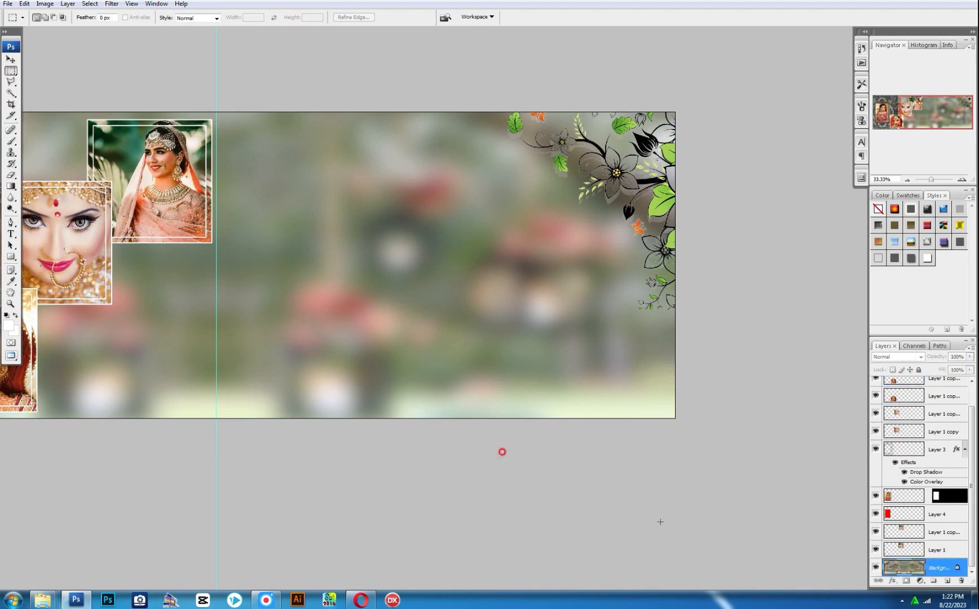
{"action": "left_click_drag", "start_coordinate": [208, 103], "coordinate": [683, 414]}
{"action": "key", "text": "alt+ctrl+d"}
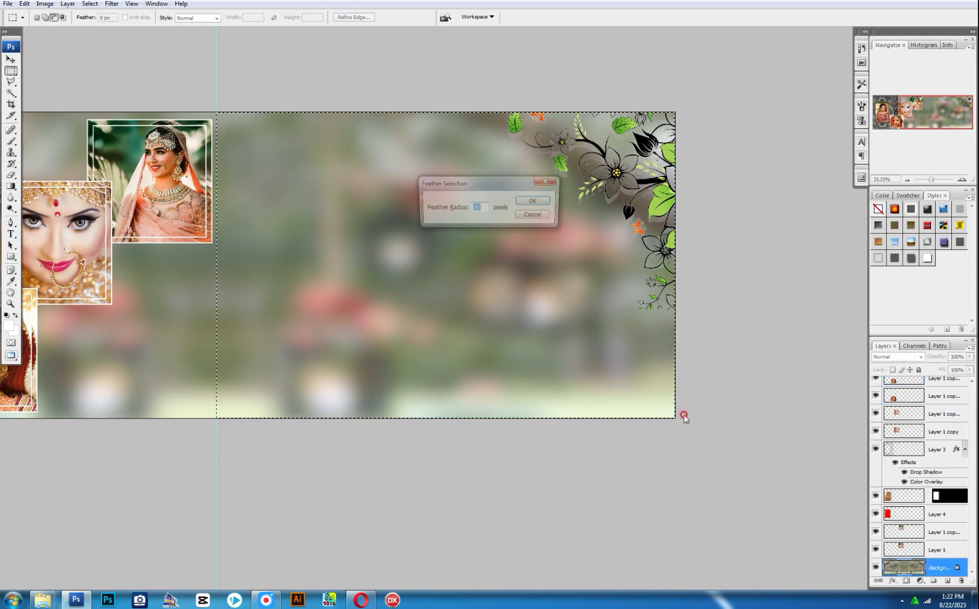
{"action": "key", "text": "Return"}
Paste the photo of the bride looking down into the selection, scale it to 298%, and position her beside the center guide
{"action": "key", "text": "ctrl+shift+v"}
{"action": "key", "text": "ctrl+t"}
{"action": "left_click_drag", "start_coordinate": [514, 215], "coordinate": [698, 127]}
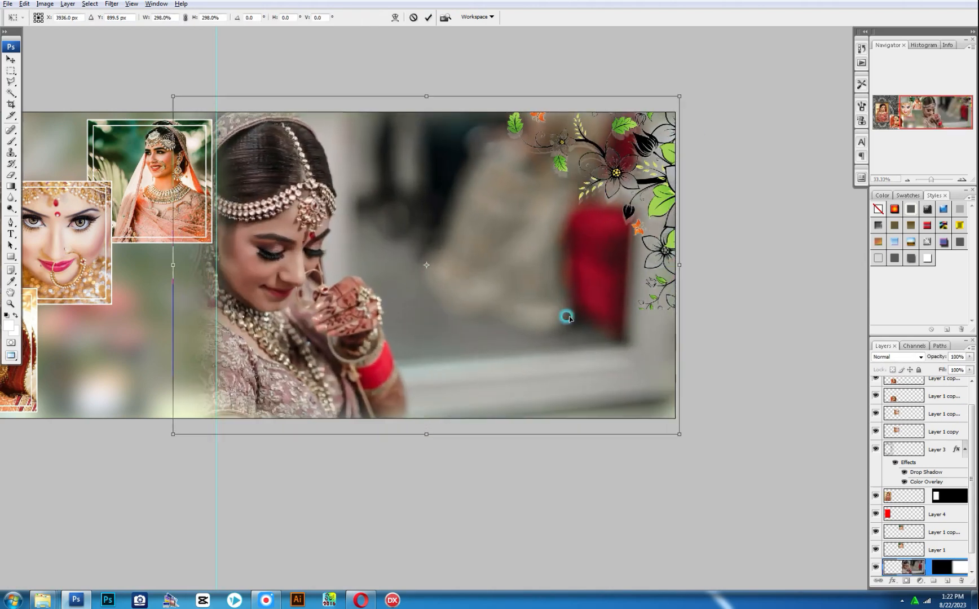
{"action": "left_click_drag", "start_coordinate": [564, 317], "coordinate": [592, 334]}
{"action": "key", "text": "Return"}
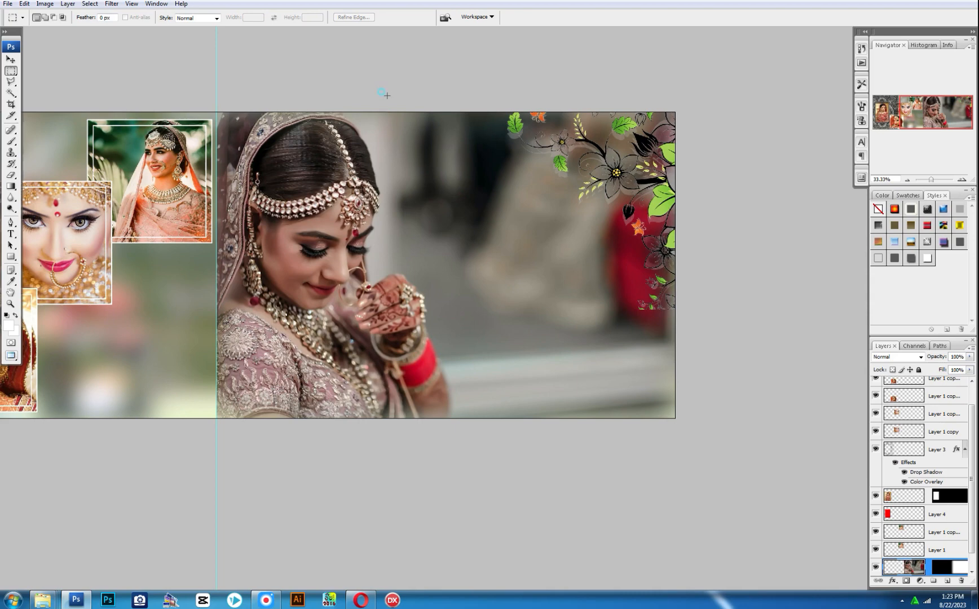
Build a stepped rectangular selection over the blurred area beside the large bride, extending to the page's outer edge, and feather it
{"action": "left_click_drag", "start_coordinate": [387, 96], "coordinate": [680, 253]}
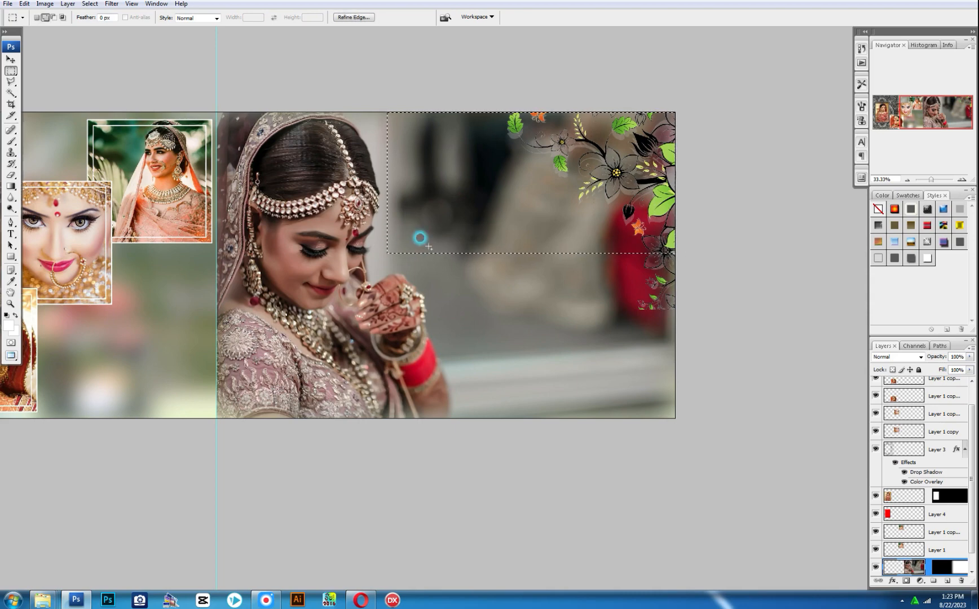
{"action": "left_click_drag", "start_coordinate": [536, 254], "coordinate": [683, 429]}
{"action": "scroll", "coordinate": [519, 485], "scroll_direction": "down", "scroll_amount": 5}
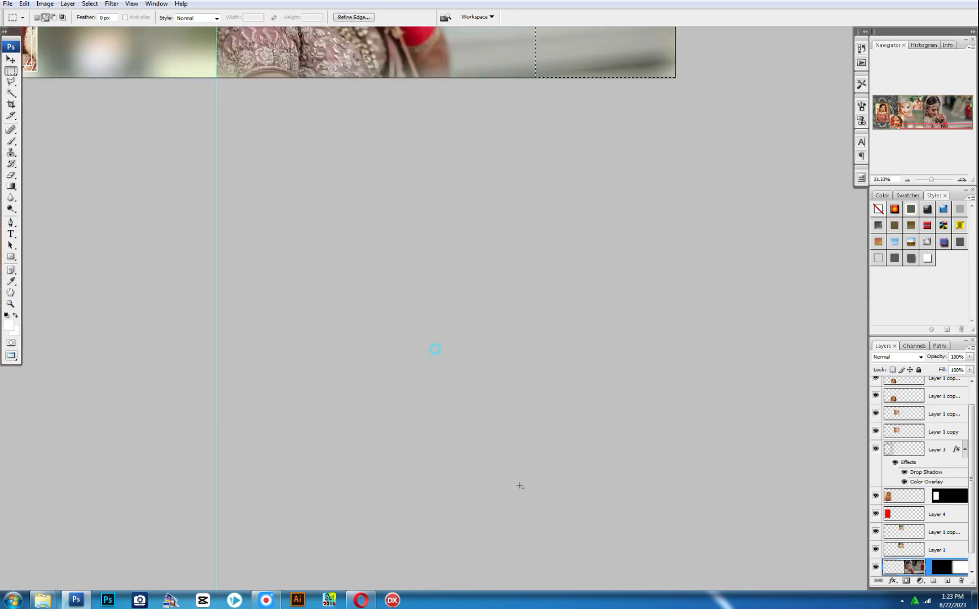
{"action": "scroll", "coordinate": [520, 486], "scroll_direction": "up", "scroll_amount": 5}
{"action": "left_click_drag", "start_coordinate": [476, 246], "coordinate": [544, 318]}
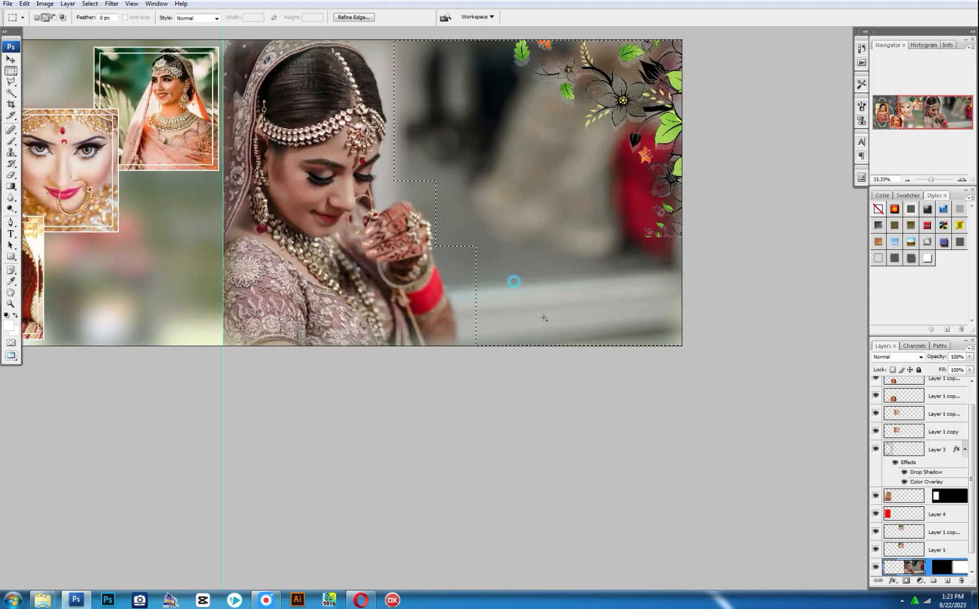
{"action": "left_click_drag", "start_coordinate": [456, 229], "coordinate": [465, 239]}
{"action": "key", "text": "ctrl+alt+d"}
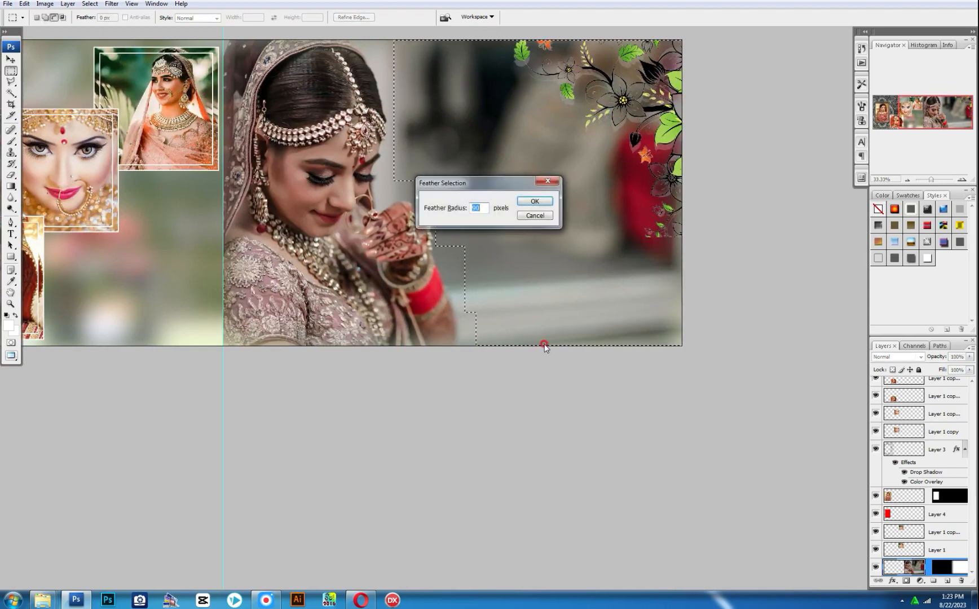
{"action": "key", "text": "Return"}
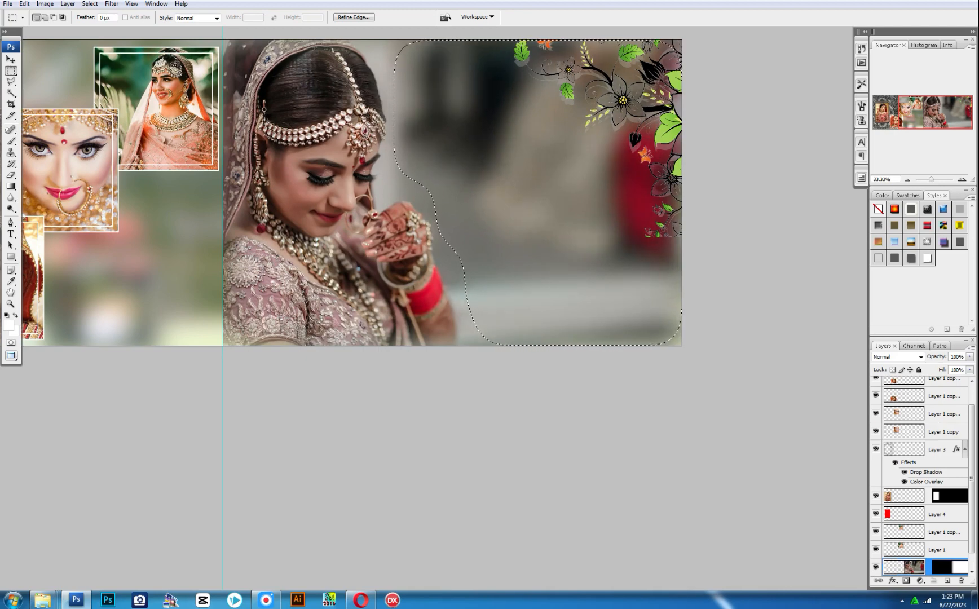
Paste the photo of the bride with her hand at her cheek into the selection, flip it horizontally, and enlarge it to a close-up
{"action": "key", "text": "ctrl+Tab"}
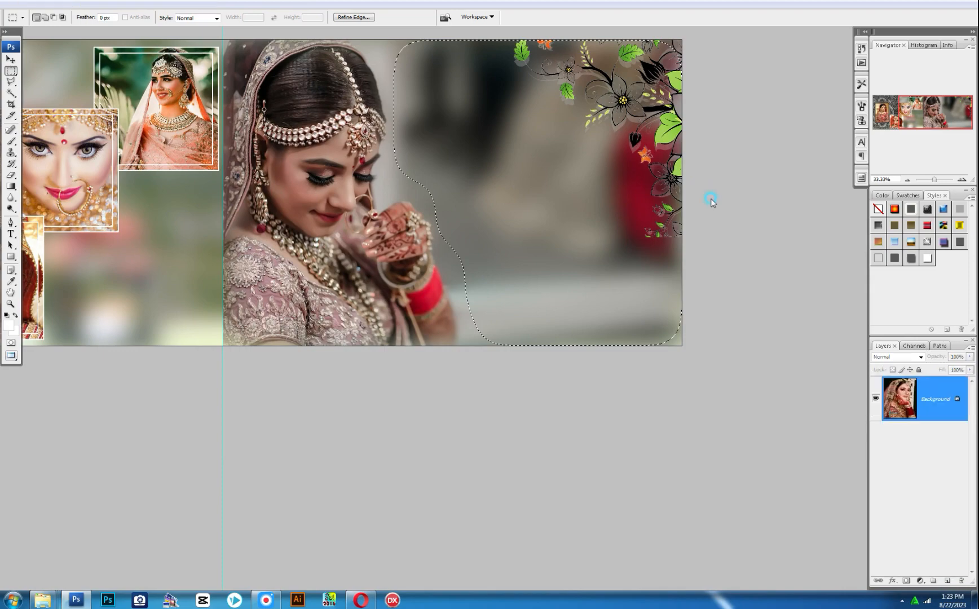
{"action": "key", "text": "ctrl+Tab"}
{"action": "key", "text": "ctrl+shift+v"}
{"action": "key", "text": "ctrl+t"}
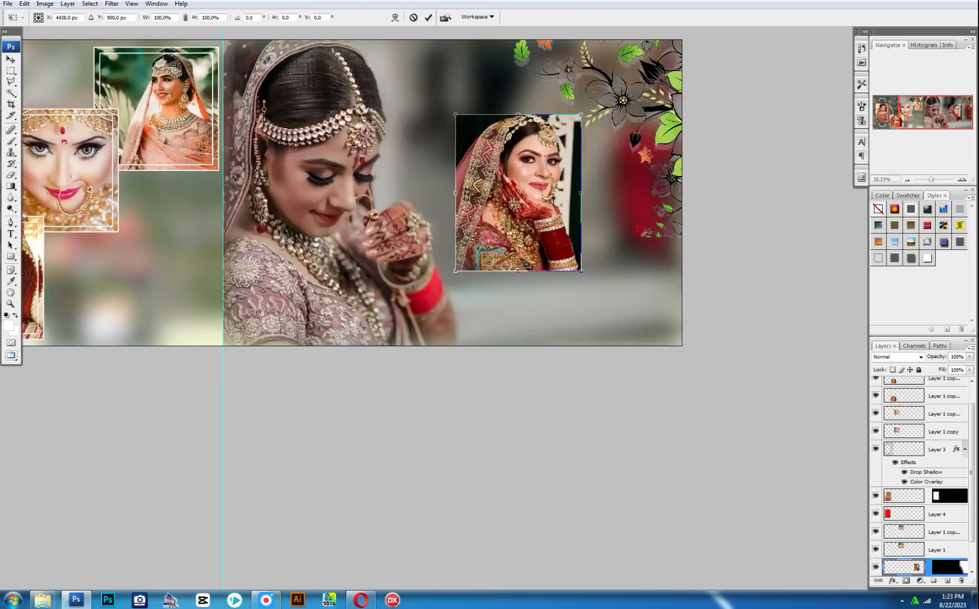
{"action": "right_click", "coordinate": [556, 159]}
{"action": "left_click", "coordinate": [615, 287]}
{"action": "left_click_drag", "start_coordinate": [626, 169], "coordinate": [676, 248]}
{"action": "key", "text": "Return"}
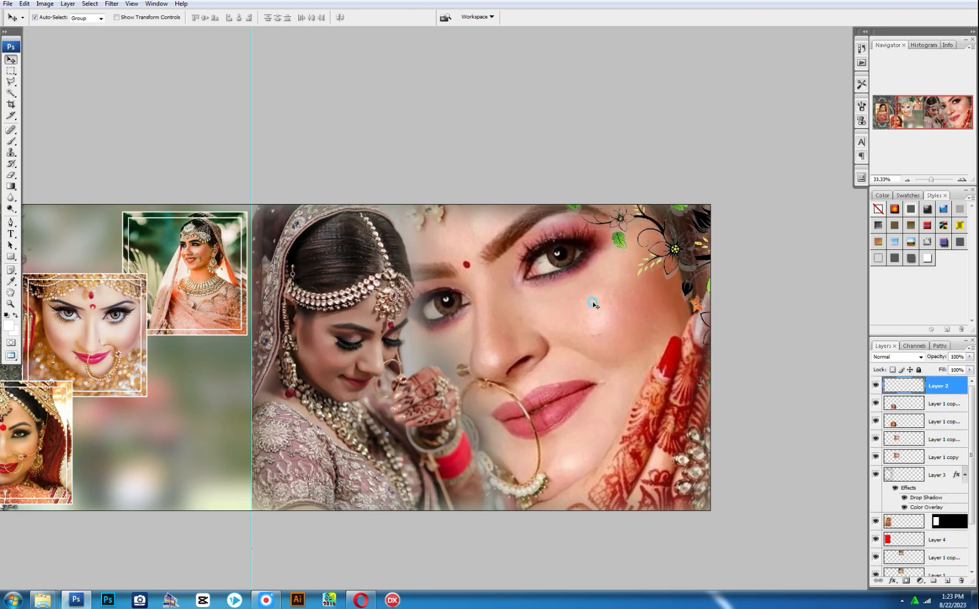
Set the floral corner to Luminosity blending, and try Luminosity at 33% opacity on the close-up bride photo
{"action": "key", "text": "shift+alt+y"}
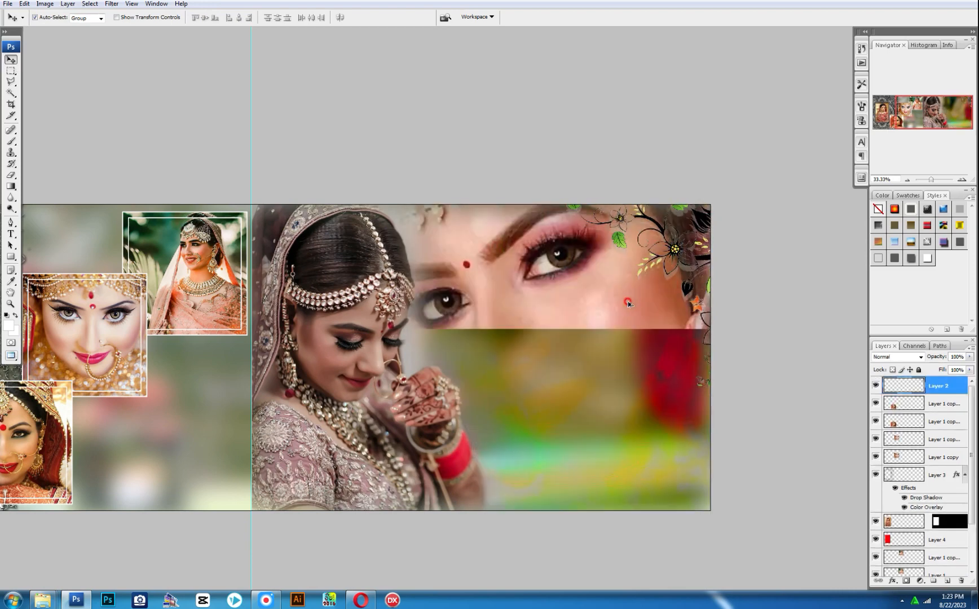
{"action": "left_click", "coordinate": [635, 285]}
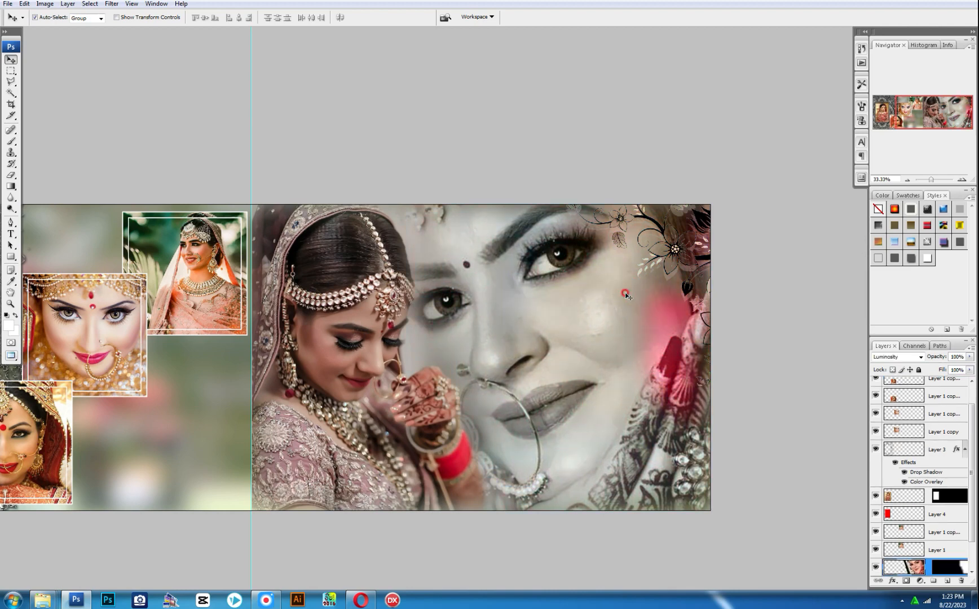
{"action": "key", "text": "3"}
{"action": "key", "text": "3"}
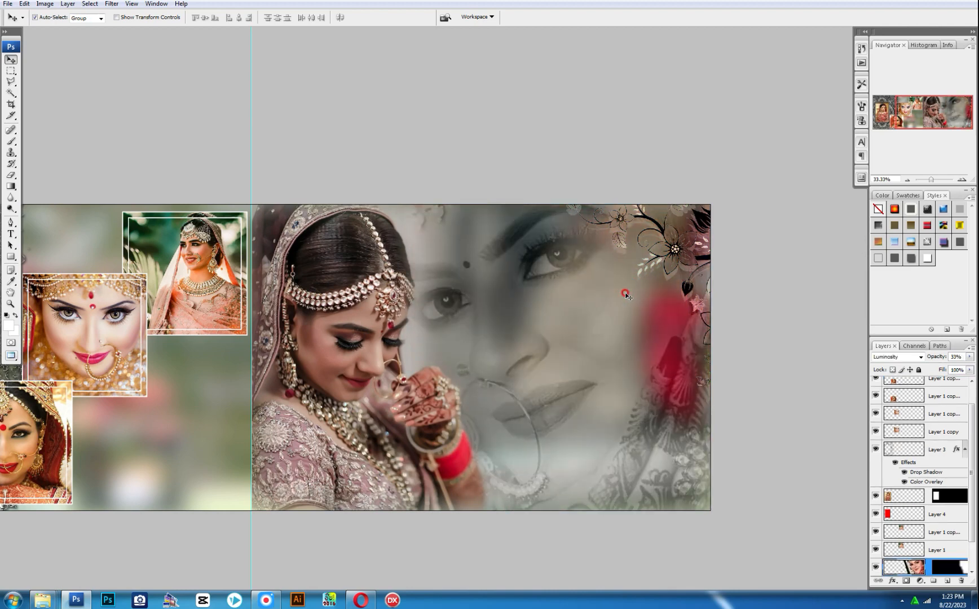
{"action": "key", "text": "ctrl+alt+z"}
{"action": "key", "text": "ctrl+alt+z"}
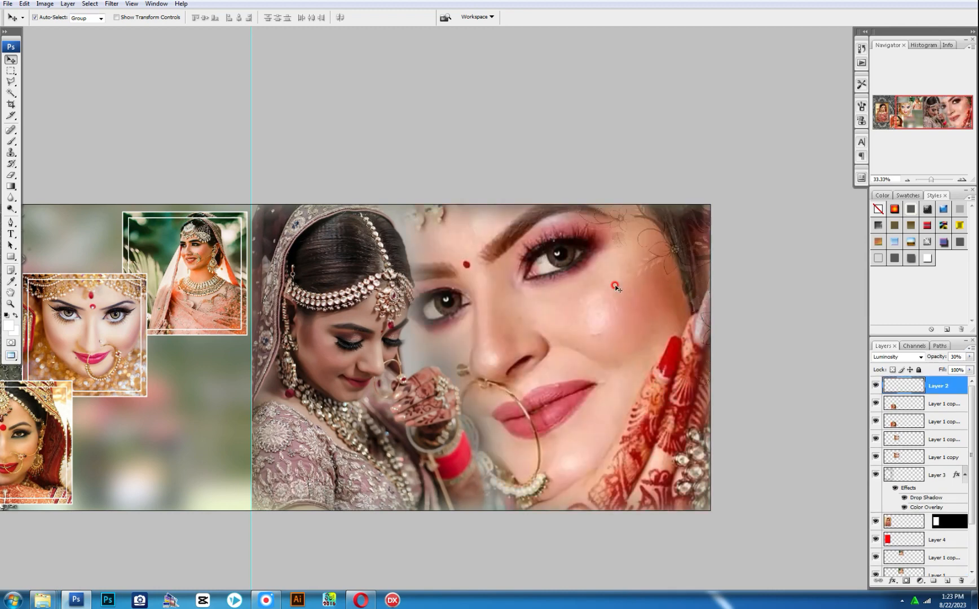
Set the close-up bride photo's opacity to 55% in Normal blending mode
{"action": "left_click", "coordinate": [622, 287]}
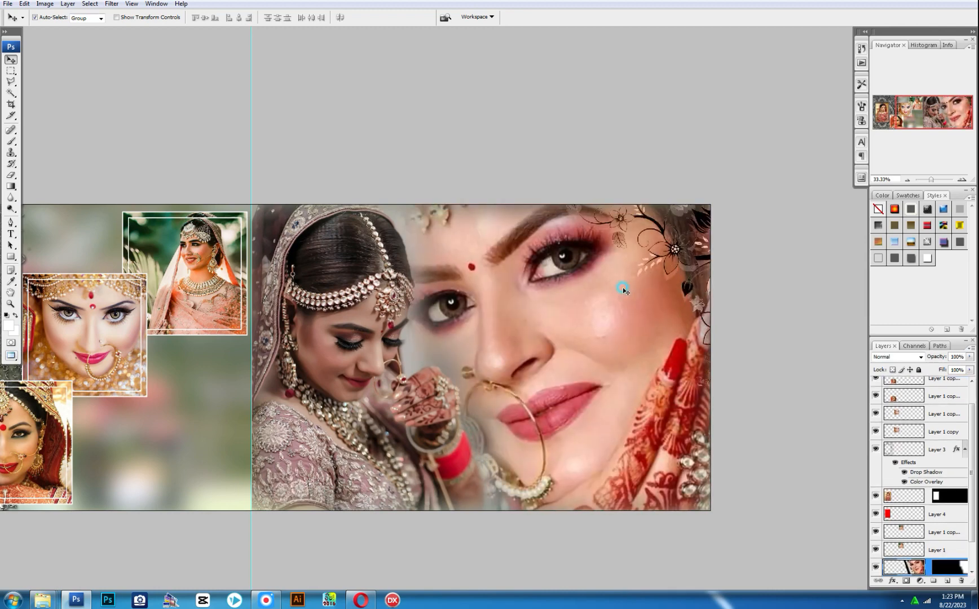
{"action": "key", "text": "3"}
{"action": "key", "text": "5"}
{"action": "key", "text": "5"}
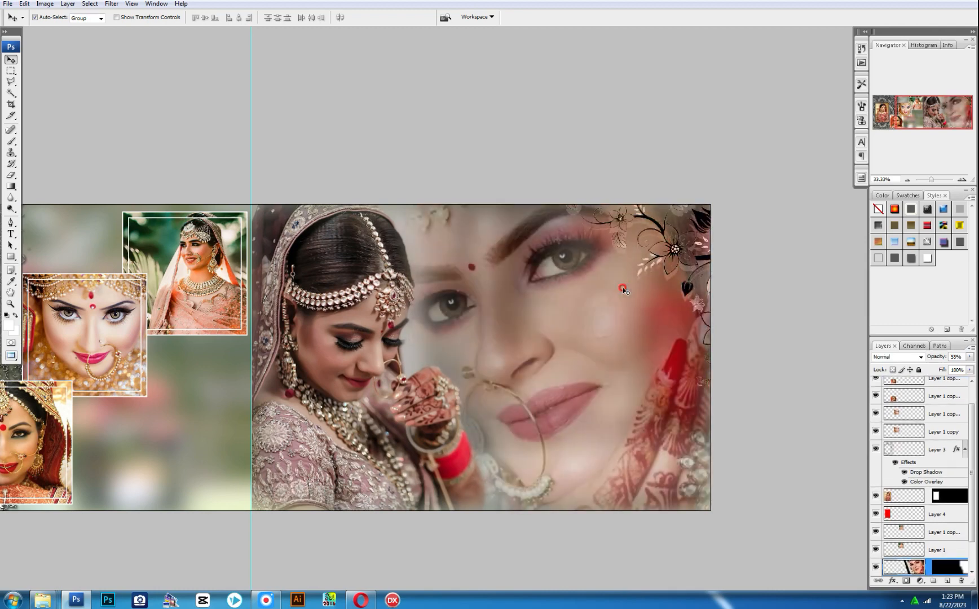
Fill the outer layer of the lowest square photo with white to make a solid frame
{"action": "left_click_drag", "start_coordinate": [420, 364], "coordinate": [597, 385]}
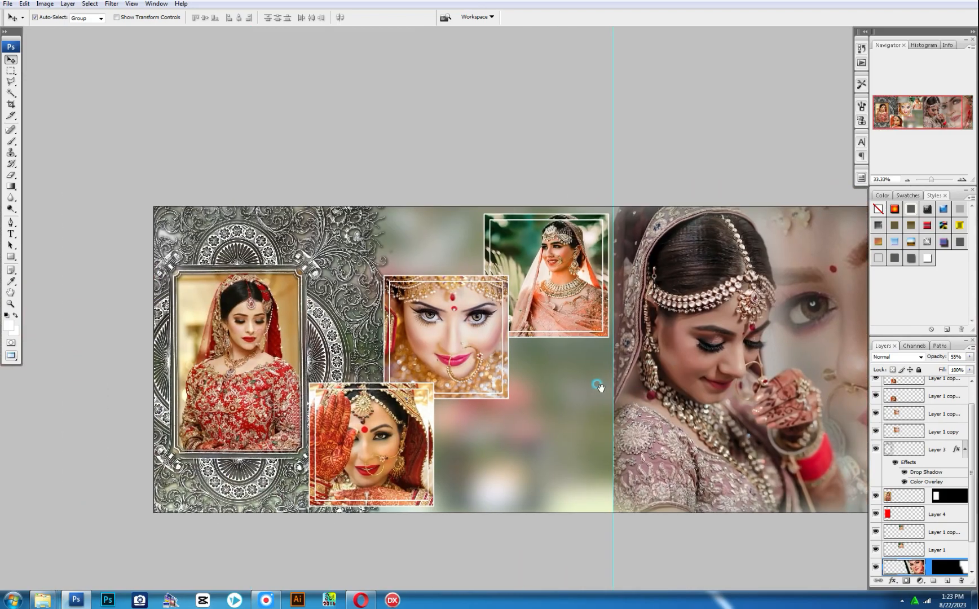
{"action": "left_click_drag", "start_coordinate": [533, 388], "coordinate": [515, 370]}
{"action": "left_click", "coordinate": [413, 367]}
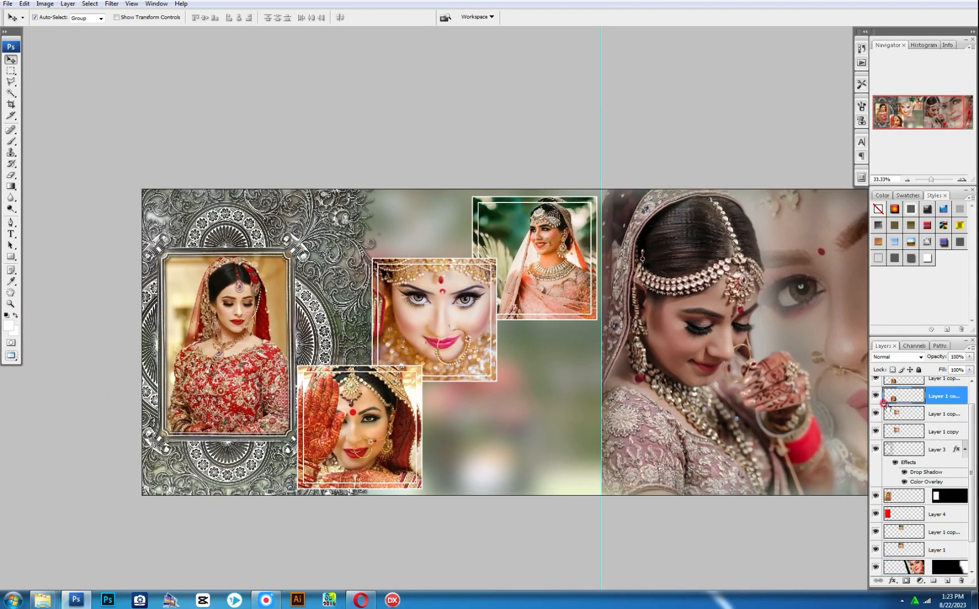
{"action": "left_click", "coordinate": [896, 397], "text": "ctrl"}
{"action": "key", "text": "alt+BackSpace"}
{"action": "key", "text": "ctrl+d"}
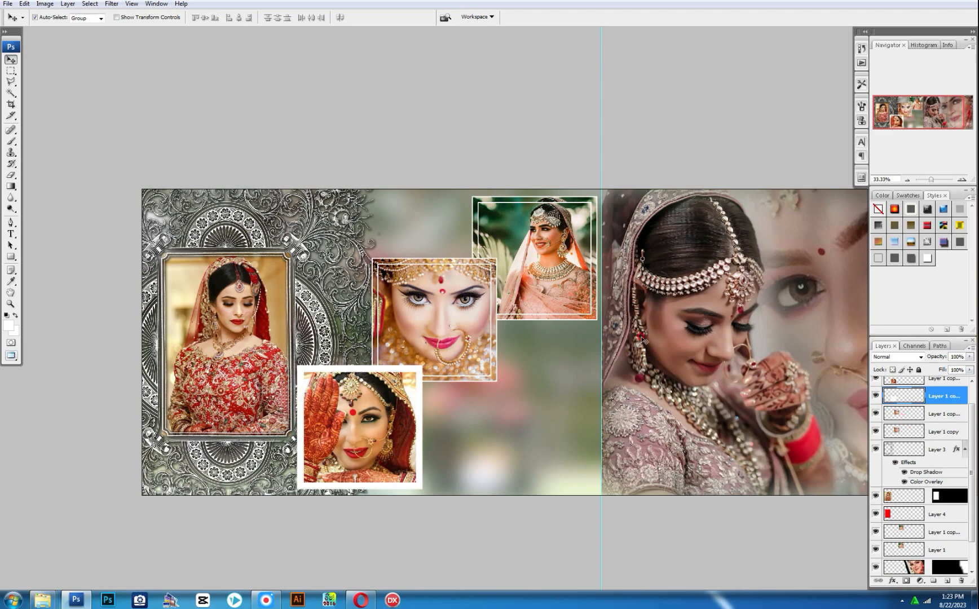
Fill the outer layers of the middle and highest square photos with white as well
{"action": "left_click", "coordinate": [495, 265]}
{"action": "left_click", "coordinate": [885, 434], "text": "ctrl"}
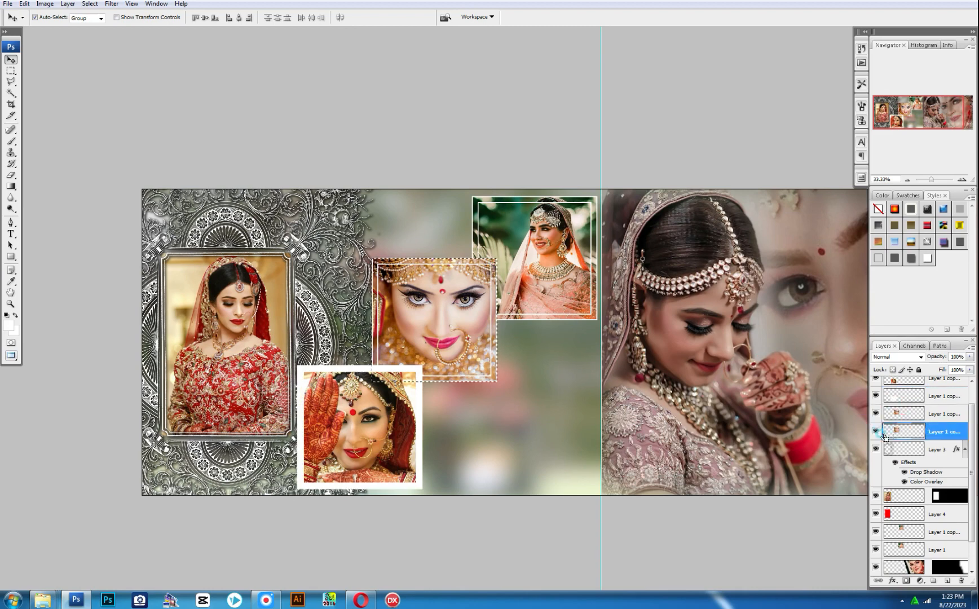
{"action": "key", "text": "alt+BackSpace"}
{"action": "key", "text": "ctrl+d"}
{"action": "left_click", "coordinate": [586, 320]}
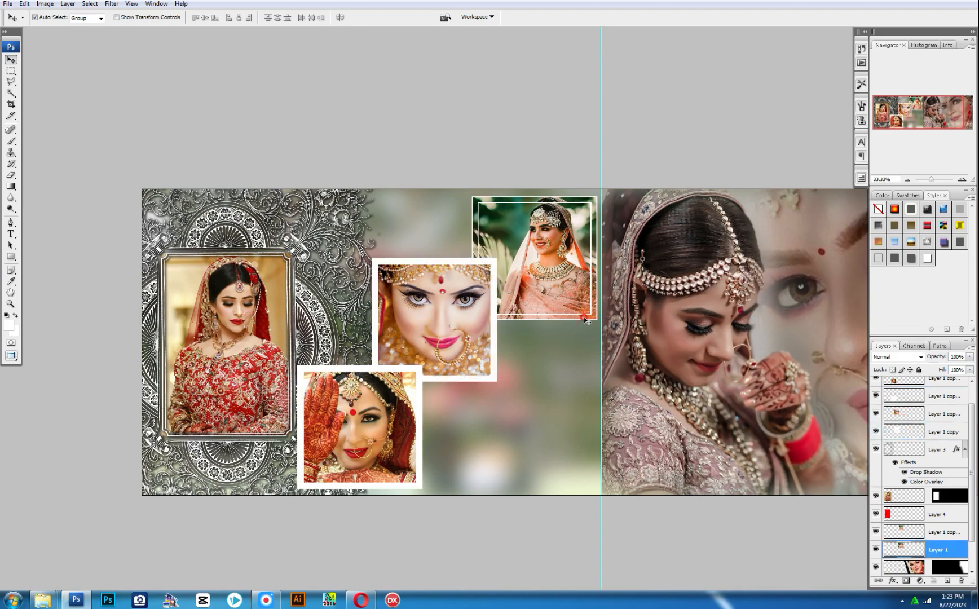
{"action": "left_click", "coordinate": [902, 549], "text": "ctrl"}
{"action": "key", "text": "alt+BackSpace"}
{"action": "key", "text": "ctrl+d"}
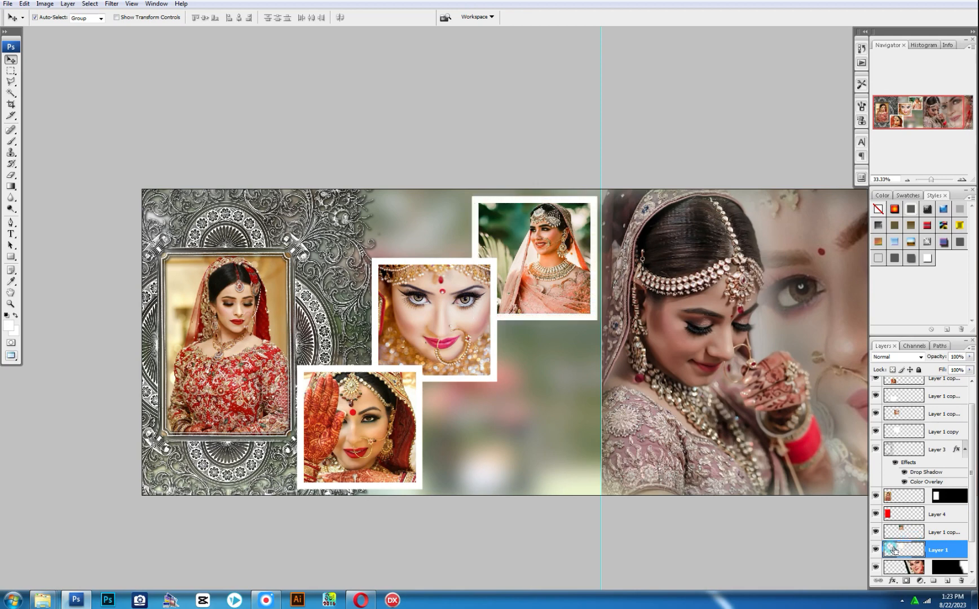
Set the opacity of all three white frame squares to 50%
{"action": "key", "text": "5"}
{"action": "left_click", "coordinate": [492, 378]}
{"action": "key", "text": "5"}
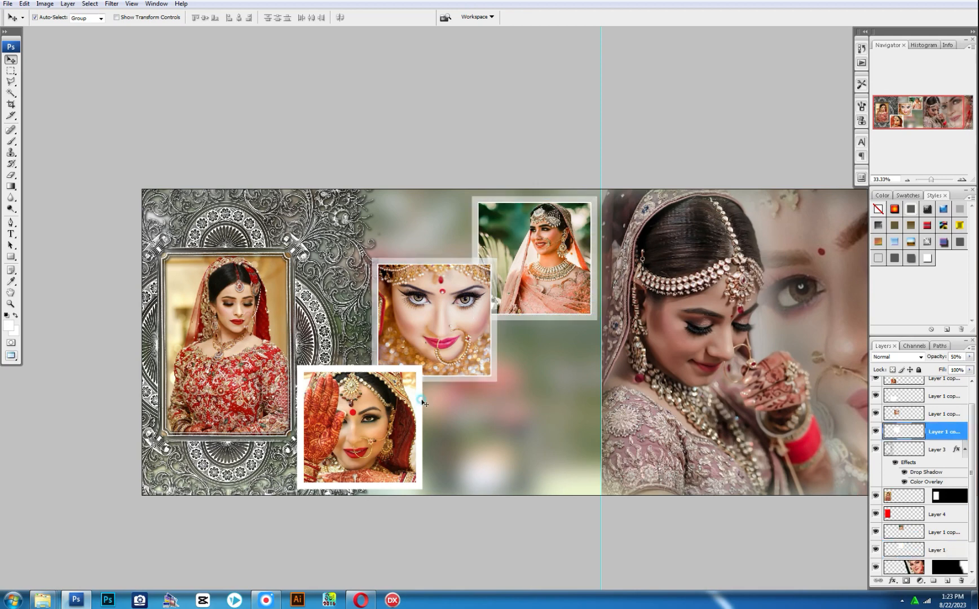
{"action": "left_click", "coordinate": [395, 366]}
{"action": "key", "text": "5"}
Apply the preset Drop Shadow style to the inner photos of the lowest, middle and highest squares
{"action": "left_click", "coordinate": [398, 401]}
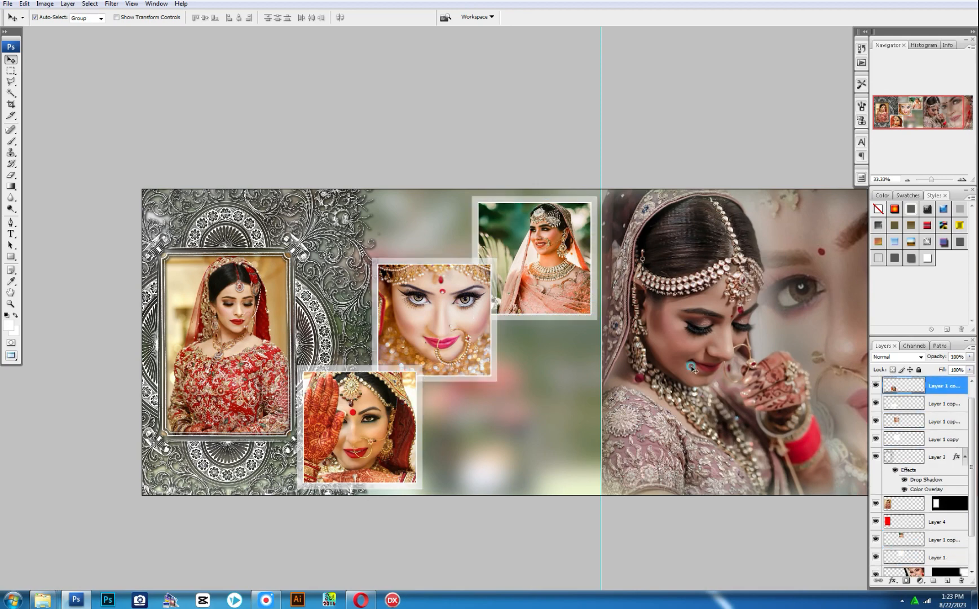
{"action": "left_click", "coordinate": [897, 255]}
{"action": "left_click", "coordinate": [477, 314]}
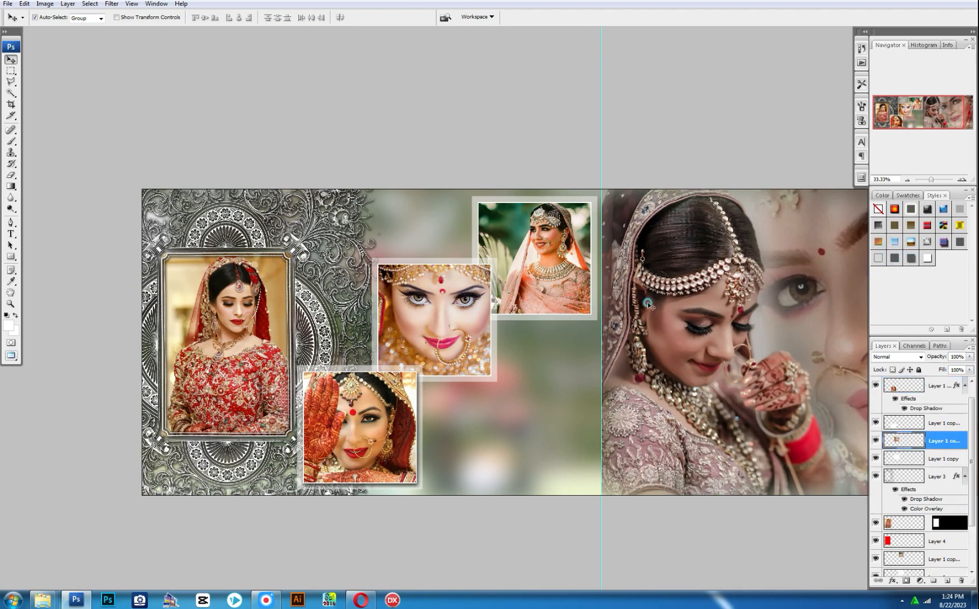
{"action": "left_click", "coordinate": [897, 257]}
{"action": "left_click", "coordinate": [566, 241]}
{"action": "left_click", "coordinate": [903, 259]}
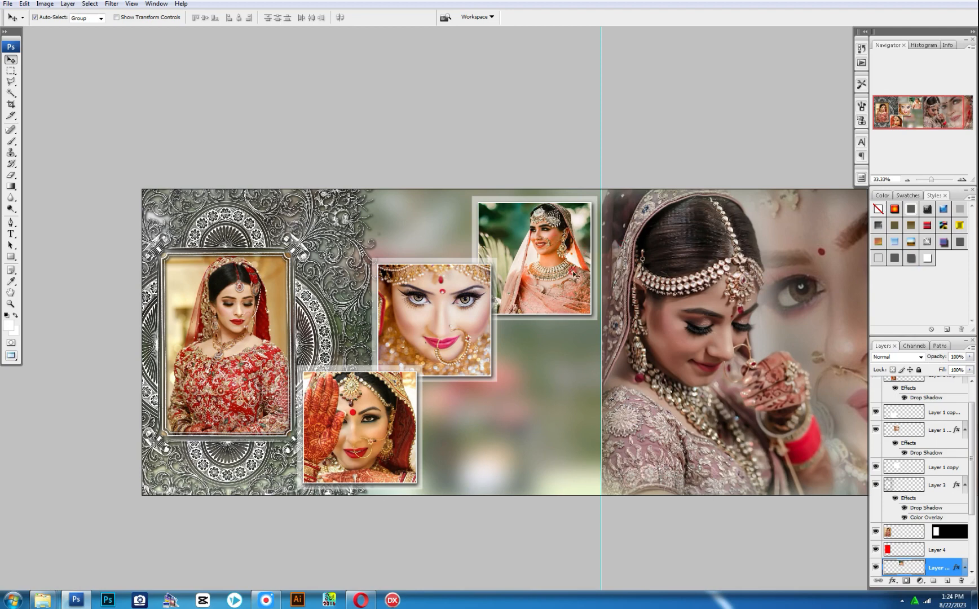
Copy the "LOVE is not something you look for" quote artwork from its own document and paste it into the spread
{"action": "left_click", "coordinate": [573, 366]}
{"action": "mouse_move", "coordinate": [43, 600]}
{"action": "left_click", "coordinate": [317, 558]}
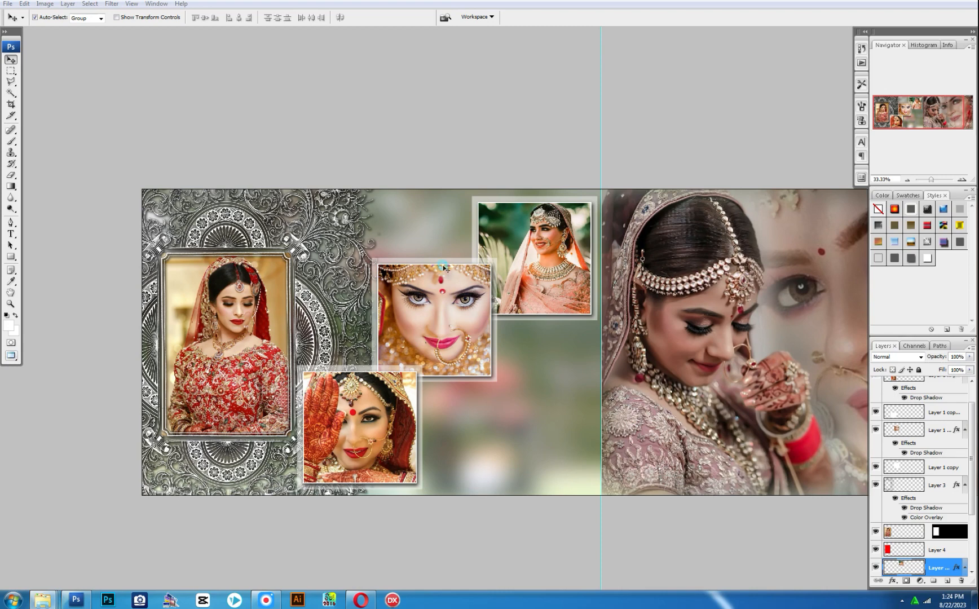
{"action": "key", "text": "ctrl+Tab"}
{"action": "key", "text": "ctrl+a"}
{"action": "key", "text": "ctrl+c"}
{"action": "key", "text": "ctrl+Tab"}
{"action": "key", "text": "ctrl+v"}
Position the quote below the square photos beside the center guide and apply a preset white style with a drop shadow
{"action": "key", "text": "ctrl+t"}
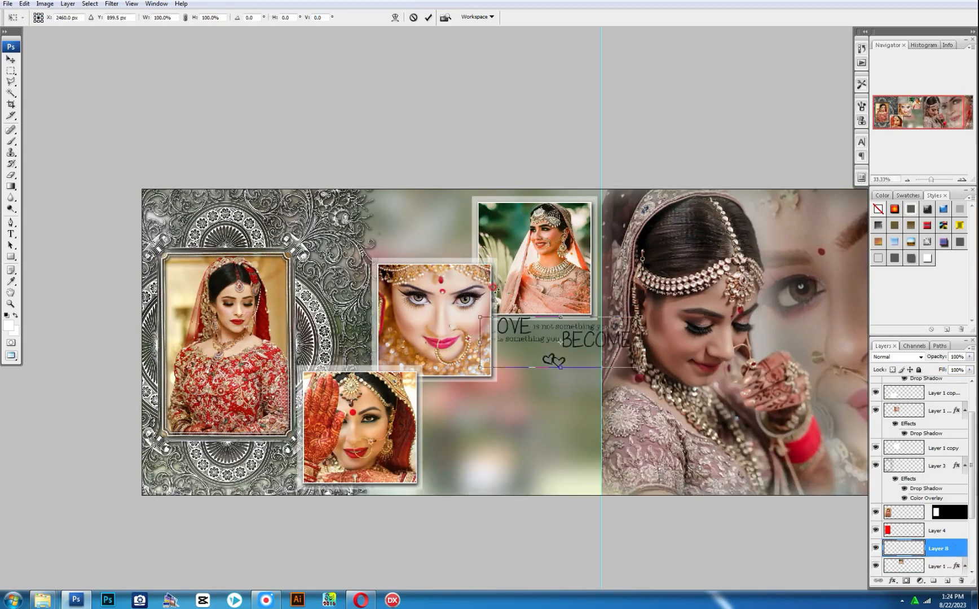
{"action": "left_click_drag", "start_coordinate": [592, 330], "coordinate": [592, 395]}
{"action": "key", "text": "Return"}
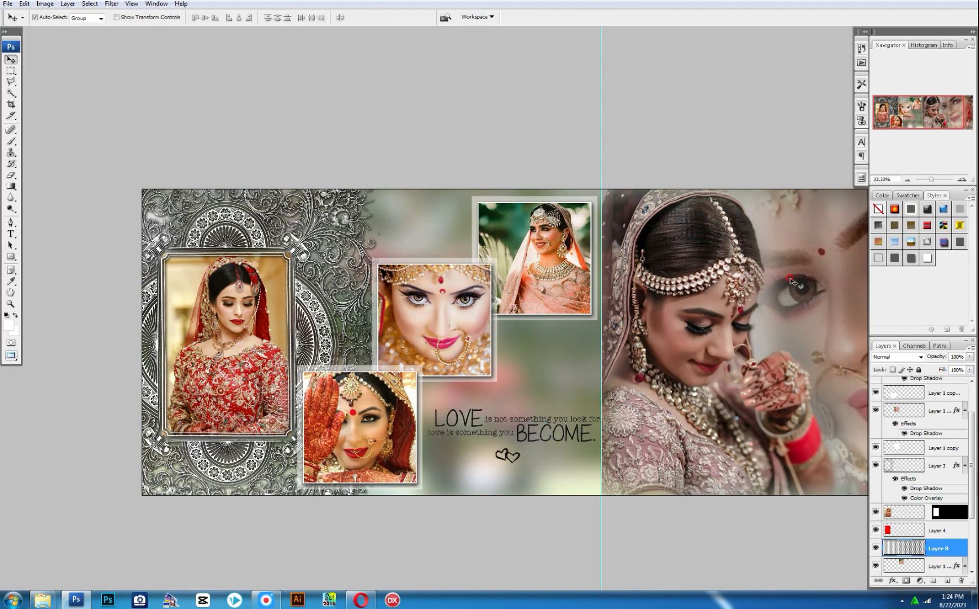
{"action": "left_click", "coordinate": [912, 255]}
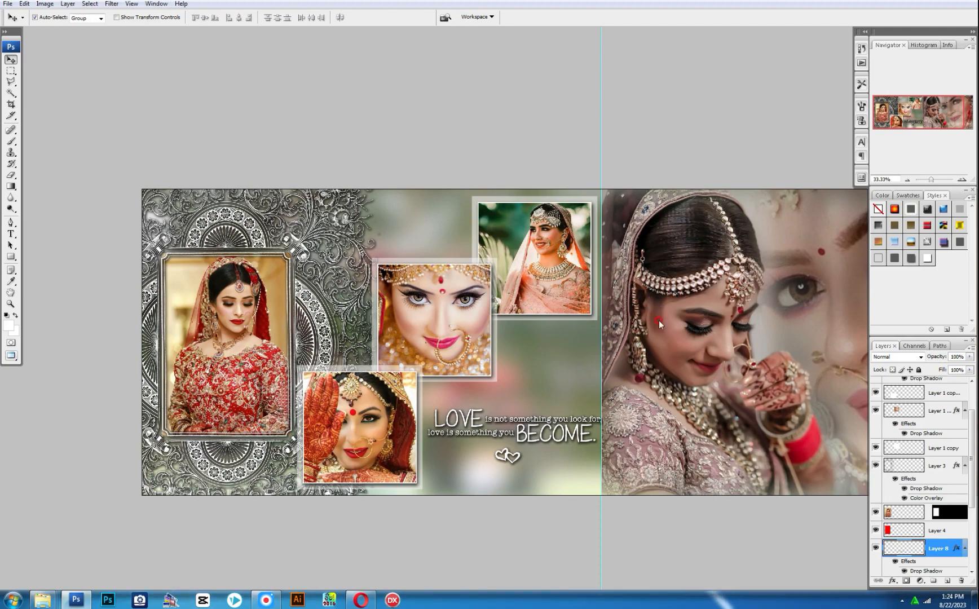
Copy the sunflower vine artwork from its own document and paste it into the spread
{"action": "key", "text": "ctrl+Tab"}
{"action": "key", "text": "ctrl+a"}
{"action": "key", "text": "ctrl+c"}
{"action": "key", "text": "ctrl+Tab"}
{"action": "key", "text": "ctrl+v"}
Flip the sunflower vine horizontally, scale it down and place it at the start of the LOVE quote
{"action": "key", "text": "ctrl+t"}
{"action": "right_click", "coordinate": [561, 342]}
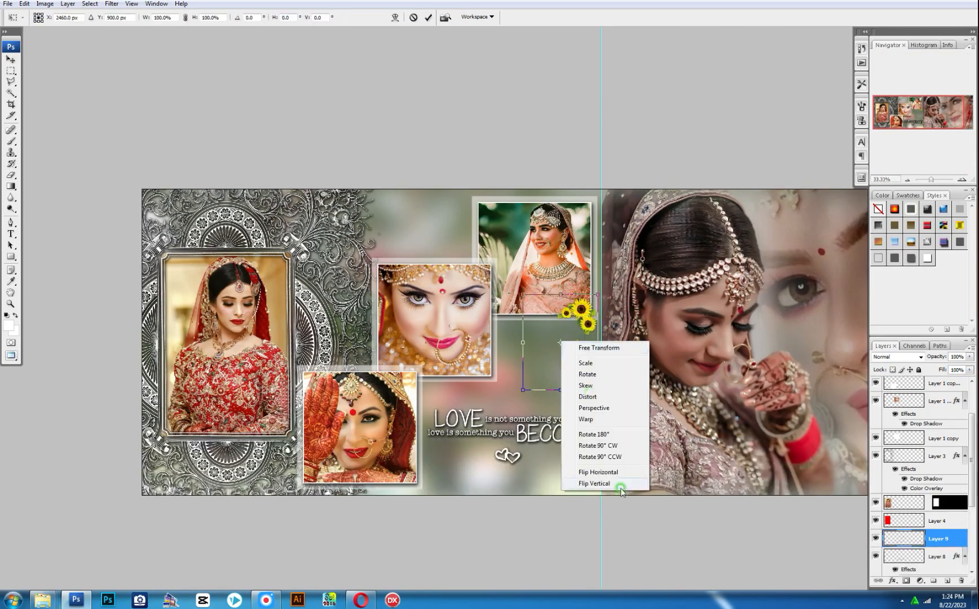
{"action": "left_click", "coordinate": [607, 475]}
{"action": "left_click_drag", "start_coordinate": [541, 346], "coordinate": [428, 441]}
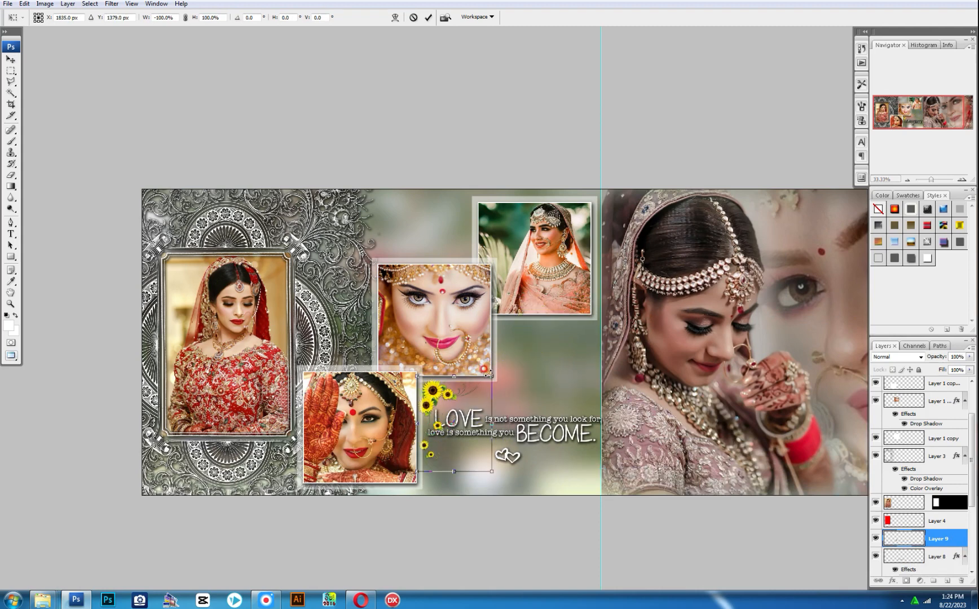
{"action": "left_click_drag", "start_coordinate": [491, 374], "coordinate": [455, 404]}
{"action": "key", "text": "Return"}
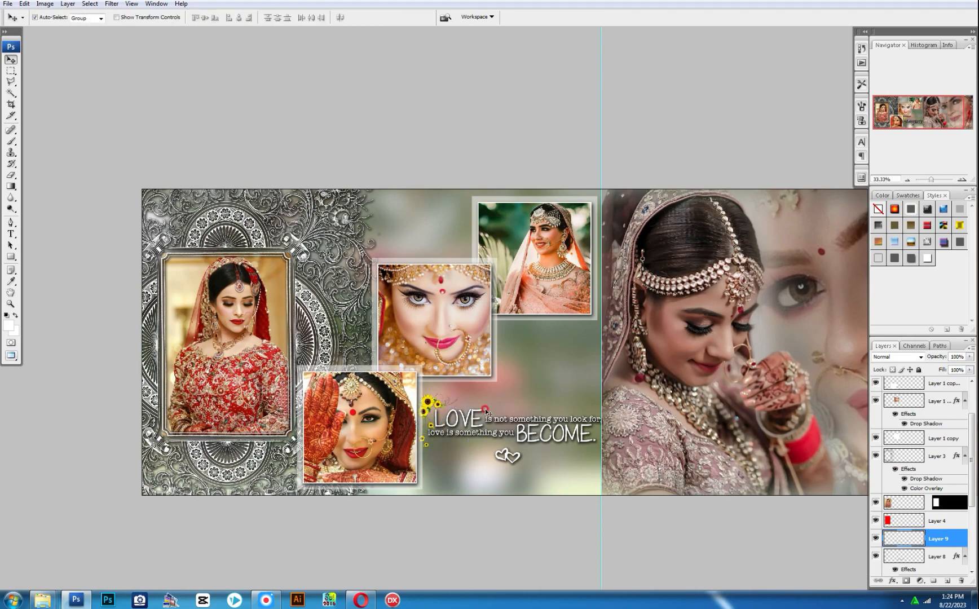
Bring the sunflower vine layer forward to the top of the layer stack
{"action": "scroll", "coordinate": [670, 554], "scroll_direction": "up", "scroll_amount": 3}
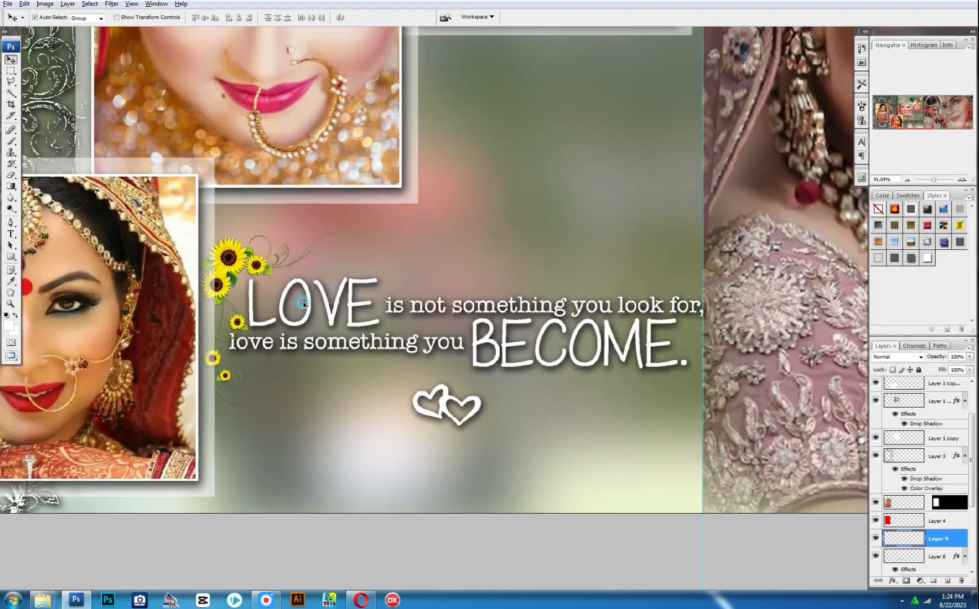
{"action": "left_click", "coordinate": [257, 267]}
{"action": "key", "text": "ctrl+bracketright"}
{"action": "key", "text": "ctrl+bracketright"}
{"action": "key", "text": "ctrl+bracketright"}
{"action": "key", "text": "ctrl+bracketright"}
{"action": "key", "text": "ctrl+bracketright"}
{"action": "key", "text": "ctrl+bracketright"}
{"action": "key", "text": "ctrl+bracketright"}
{"action": "key", "text": "ctrl+bracketright"}
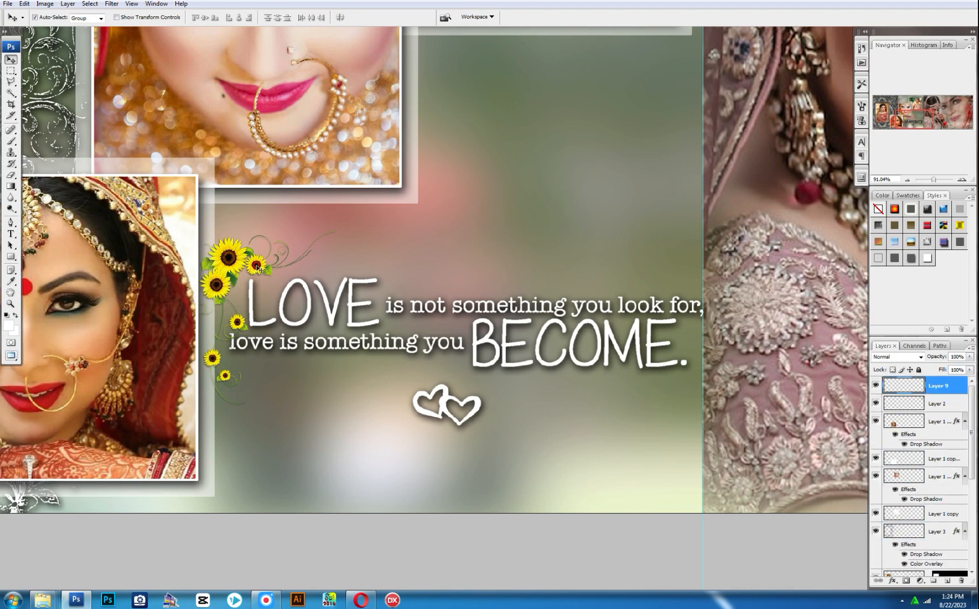
Duplicate the sunflower vine below the word BECOME and flip the copy both vertically and horizontally
{"action": "left_click_drag", "start_coordinate": [257, 266], "coordinate": [568, 342]}
{"action": "key", "text": "ctrl+t"}
{"action": "right_click", "coordinate": [569, 341]}
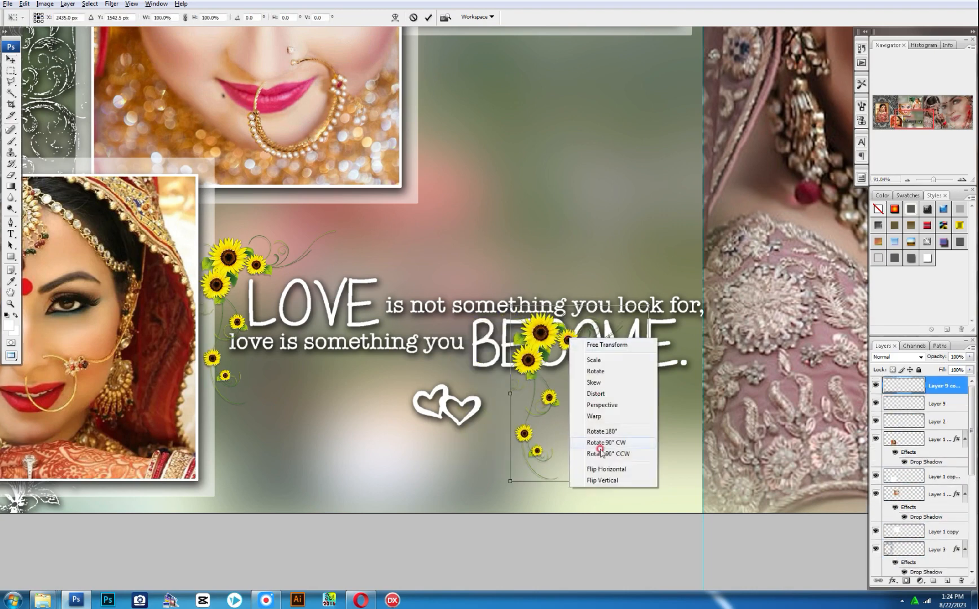
{"action": "left_click", "coordinate": [603, 480]}
{"action": "right_click", "coordinate": [546, 432]}
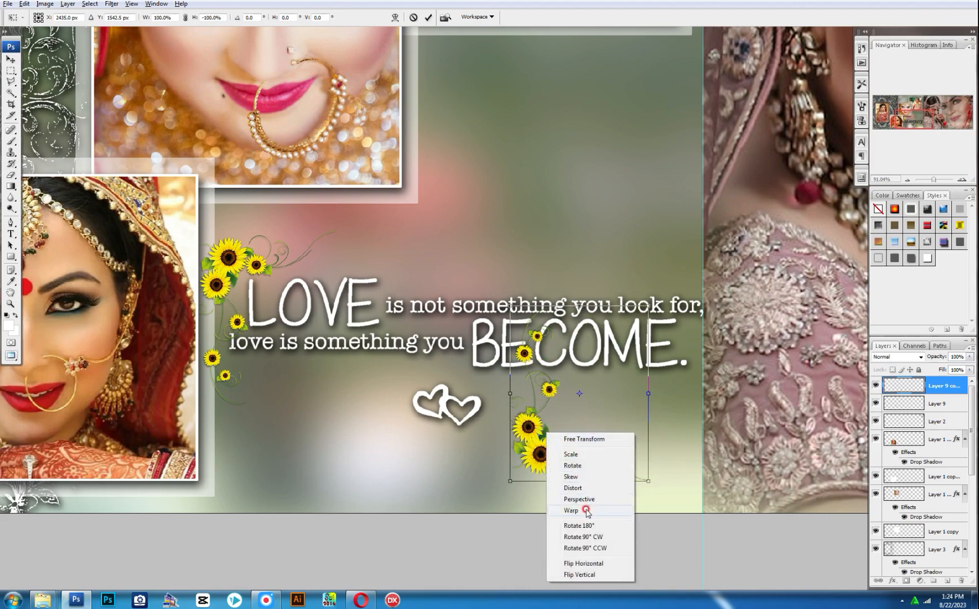
{"action": "left_click", "coordinate": [598, 563]}
Scale the sunflower copy to about 40% and place it against the right edge of the two hearts
{"action": "left_click_drag", "start_coordinate": [637, 428], "coordinate": [544, 430]}
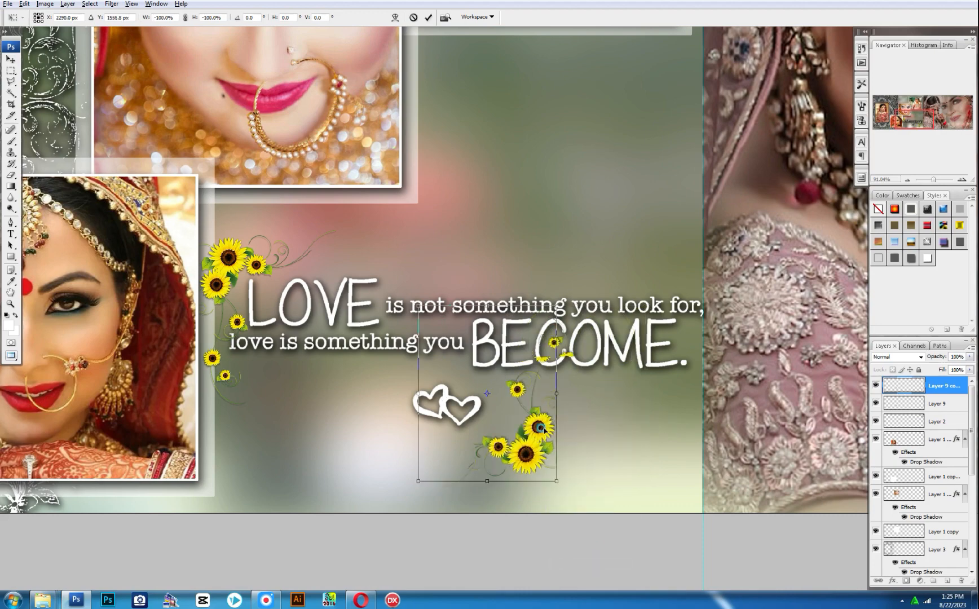
{"action": "left_click_drag", "start_coordinate": [557, 305], "coordinate": [515, 359]}
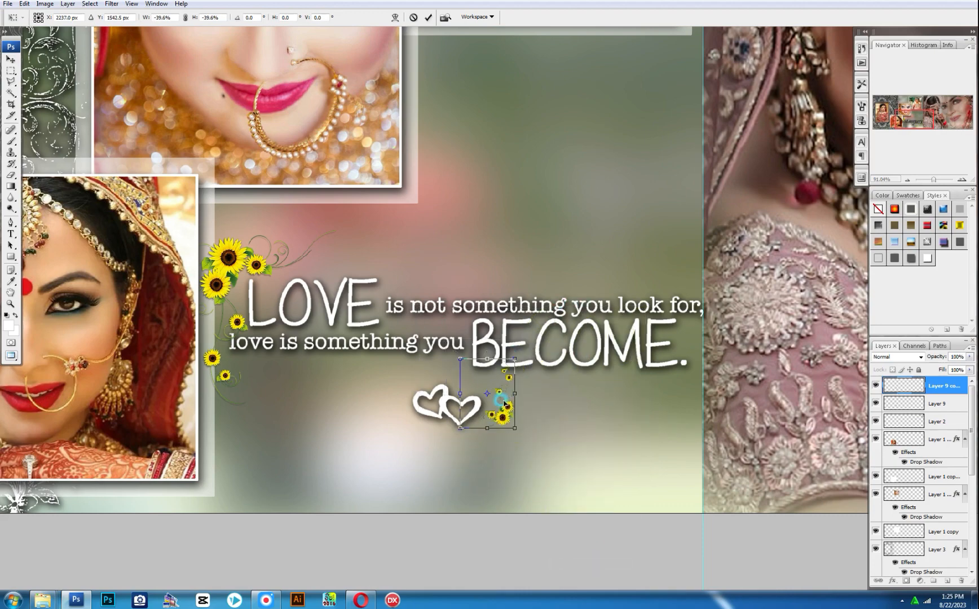
{"action": "left_click_drag", "start_coordinate": [504, 404], "coordinate": [482, 407]}
{"action": "key", "text": "Return"}
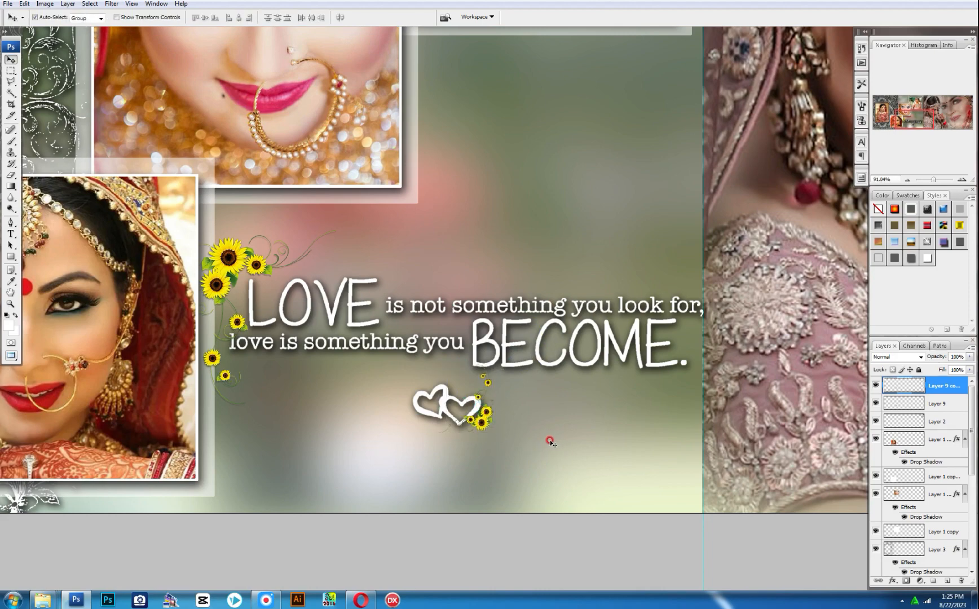
Hide the interface panels and review the whole album spread
{"action": "scroll", "coordinate": [496, 347], "scroll_direction": "down", "scroll_amount": 3}
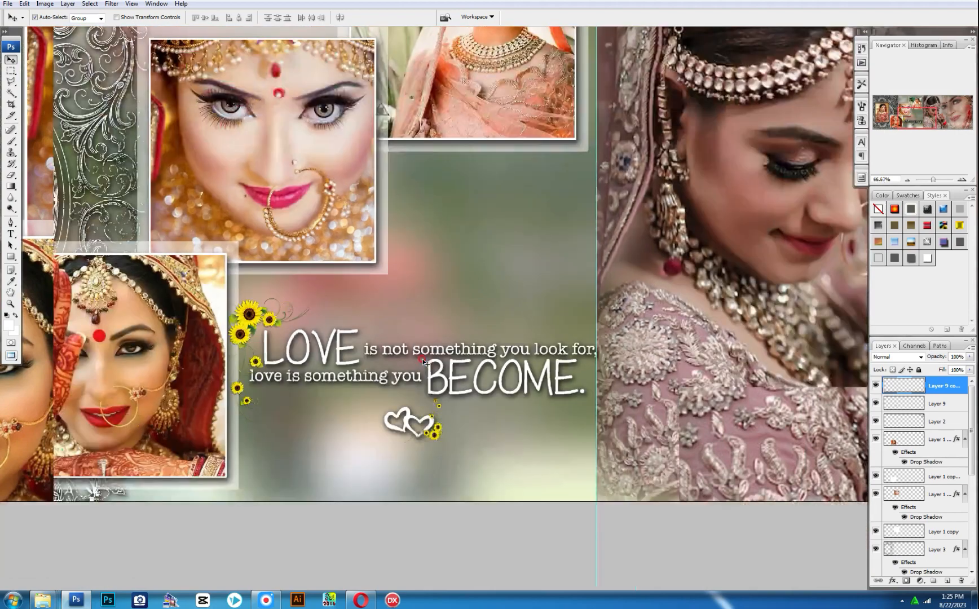
{"action": "scroll", "coordinate": [424, 362], "scroll_direction": "down", "scroll_amount": 2}
{"action": "key", "text": "Tab"}
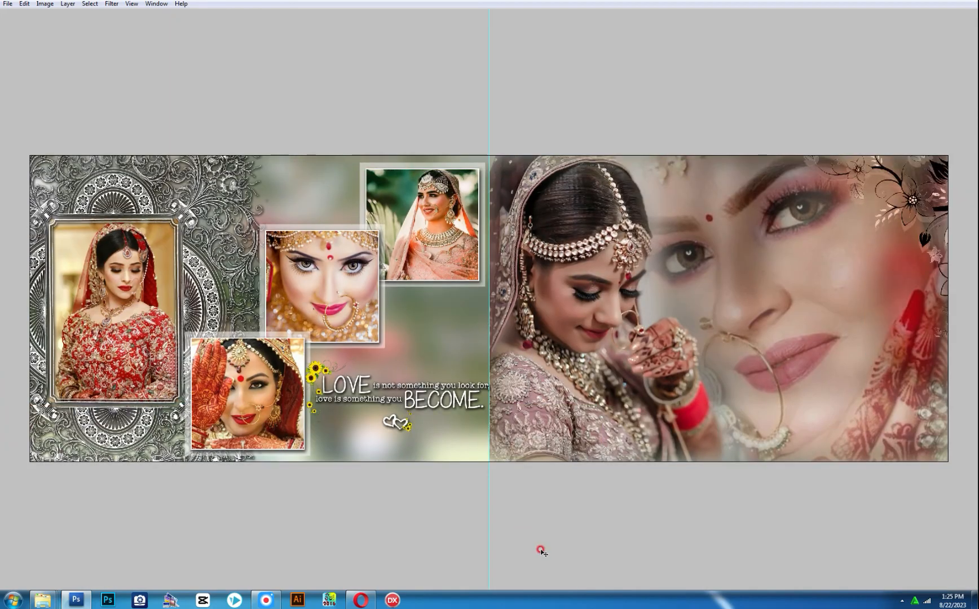